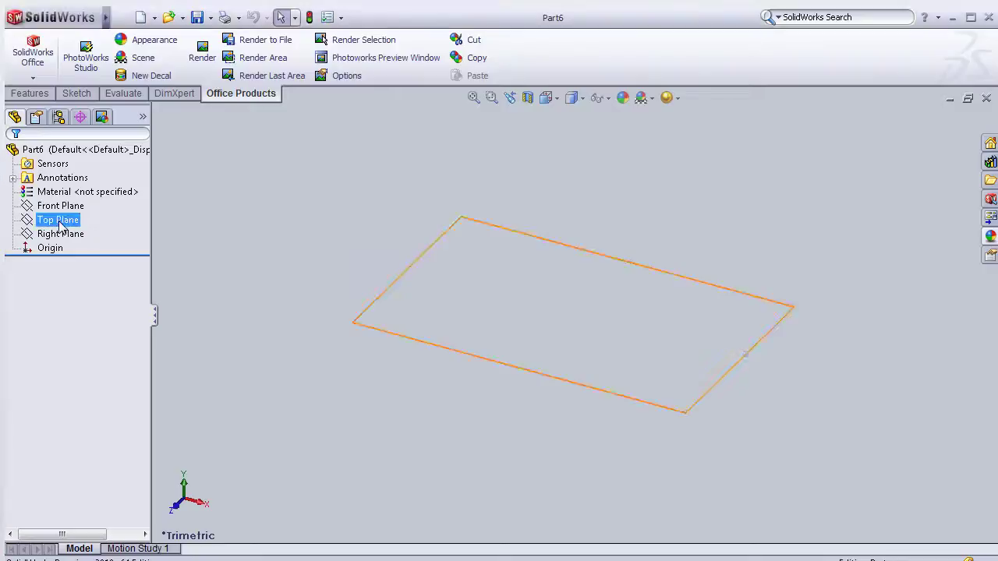
# - Draw a corner rectangle from the origin on the Top Plane
pyautogui.click(84, 199)
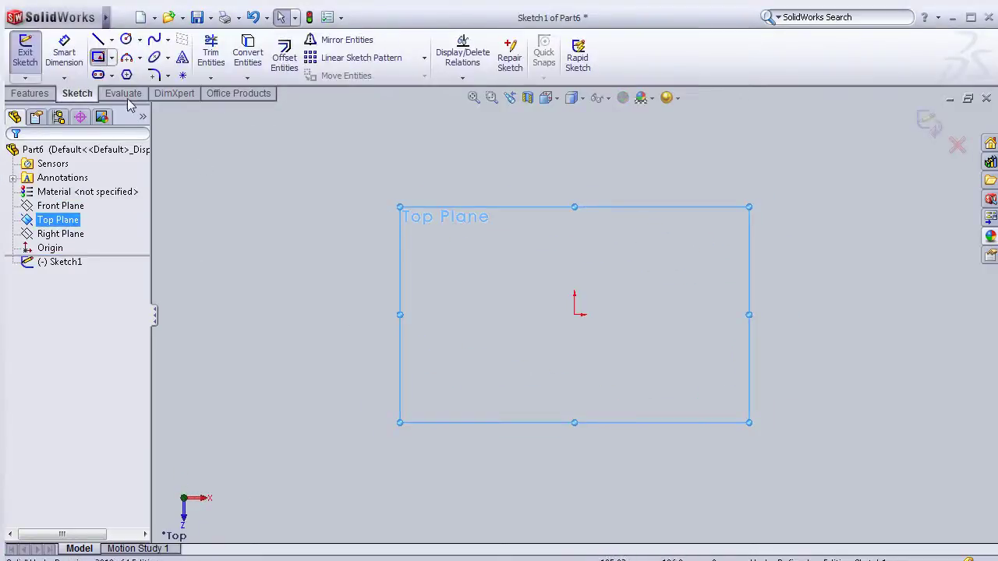
pyautogui.click(575, 315)
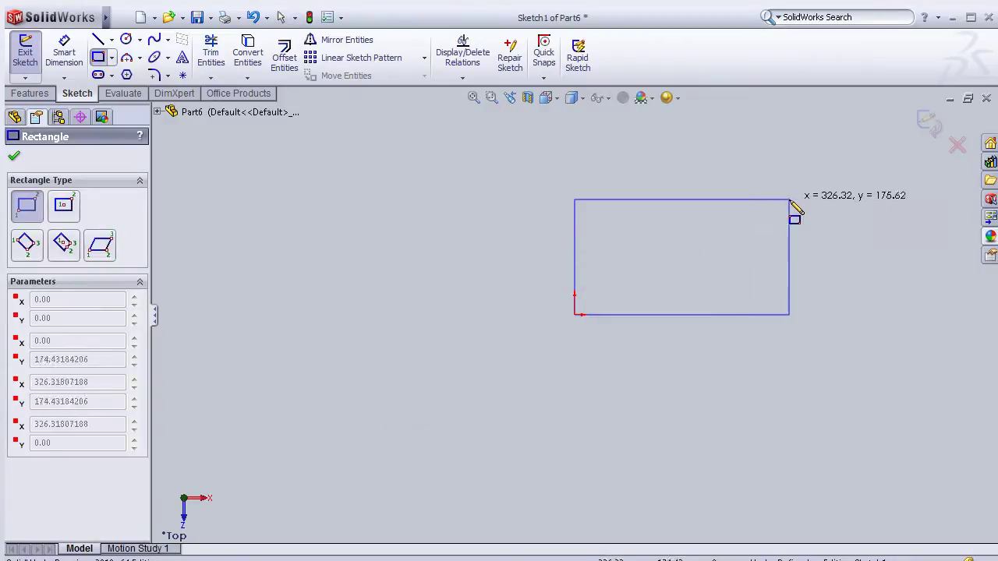
pyautogui.click(789, 200)
# - Dimension the rectangle to 85 mm wide and 50 mm tall
pyautogui.click(64, 53)
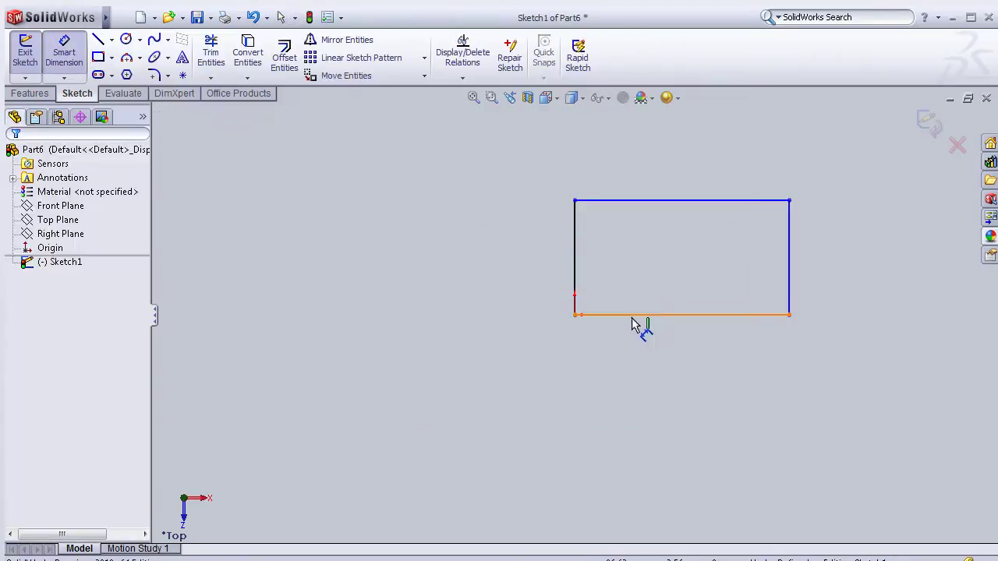
pyautogui.click(631, 363)
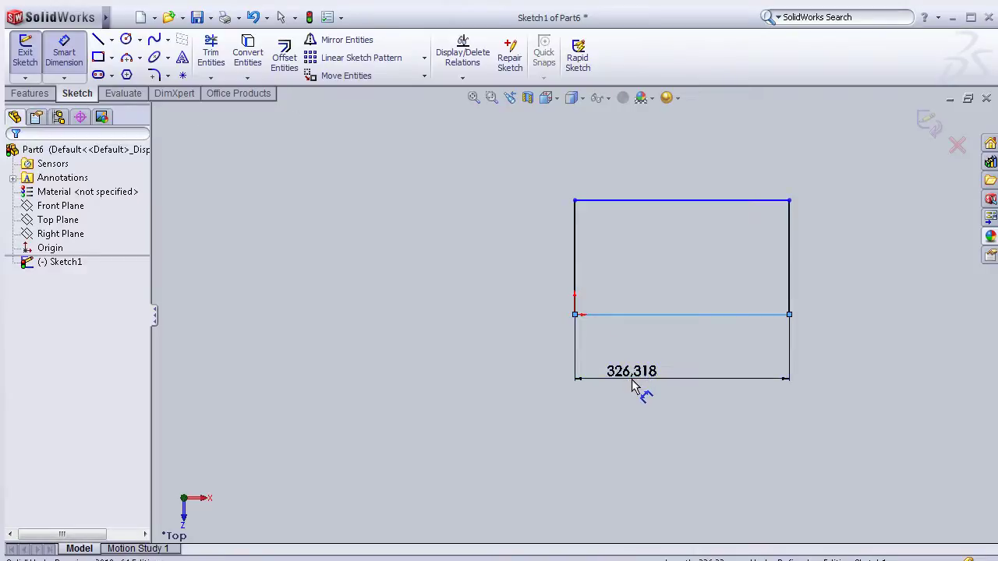
pyautogui.click(632, 384)
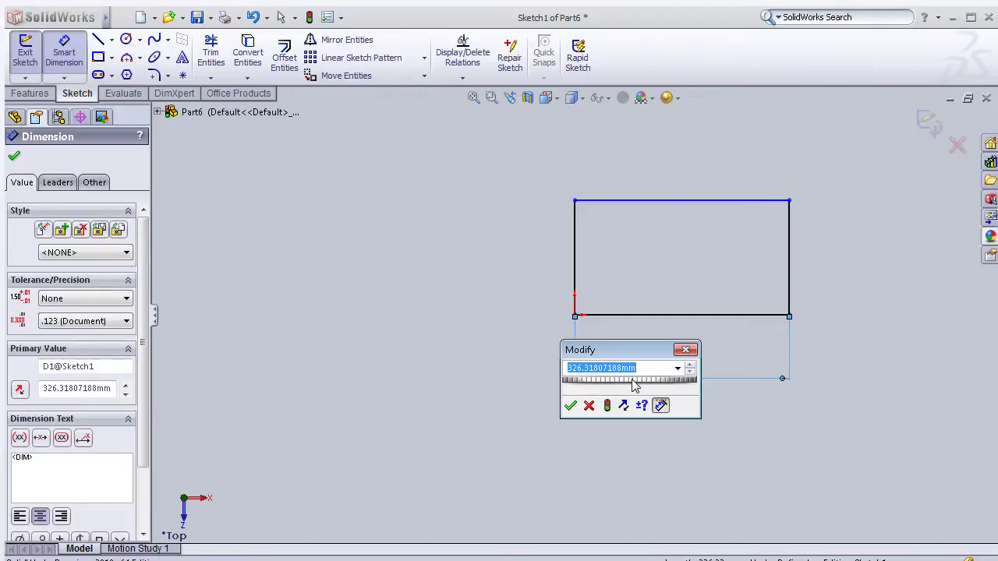
pyautogui.write('85')
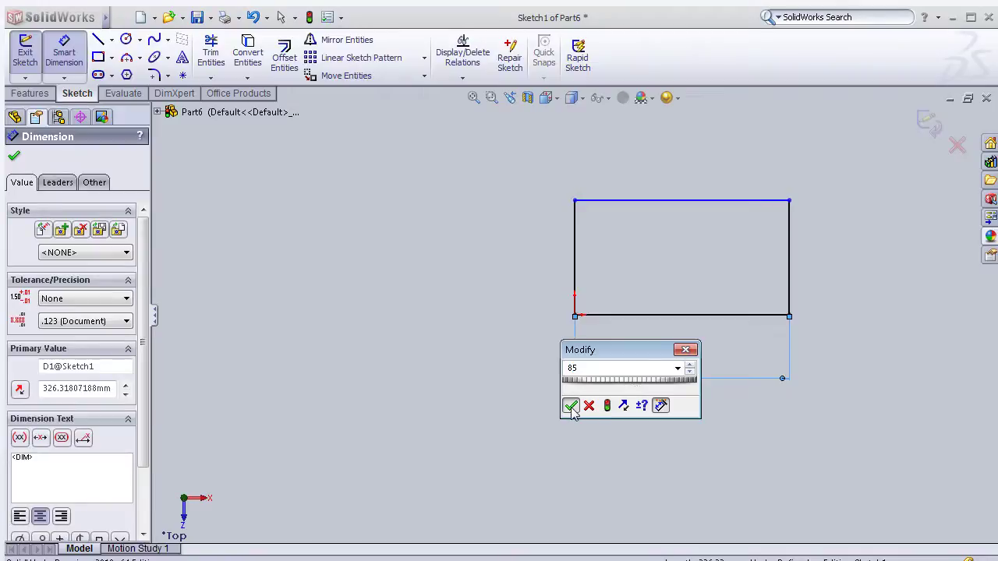
pyautogui.click(570, 405)
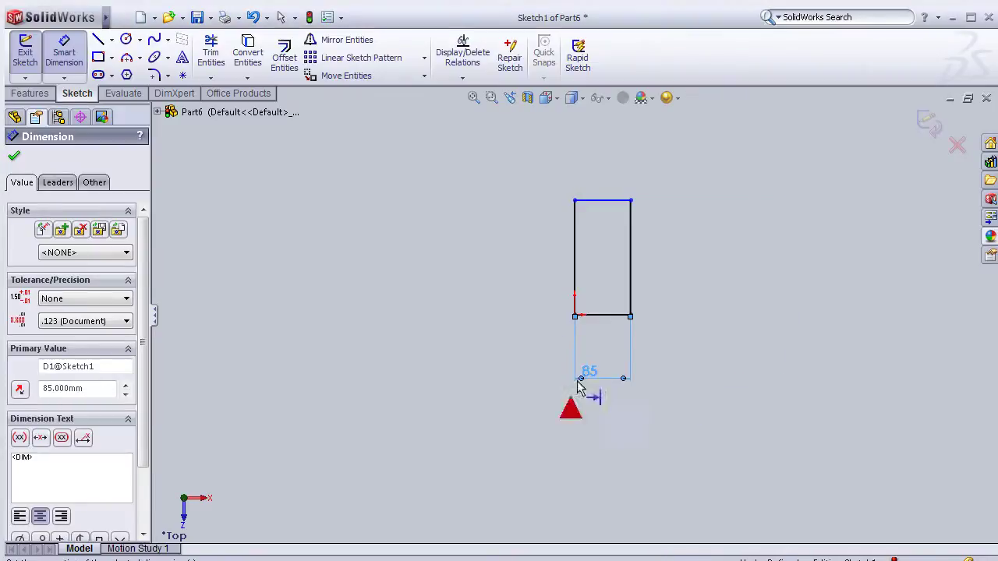
pyautogui.click(576, 248)
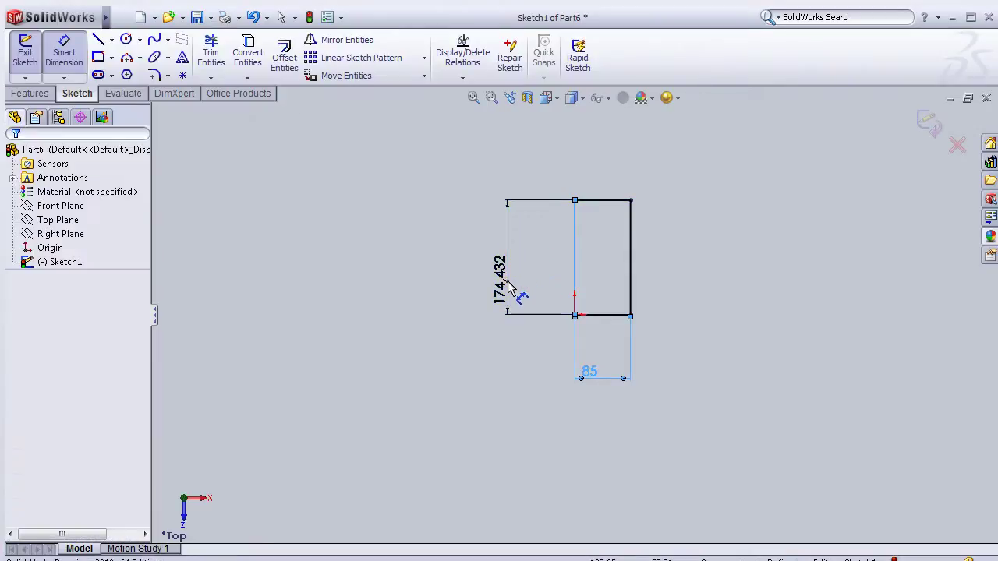
pyautogui.click(509, 286)
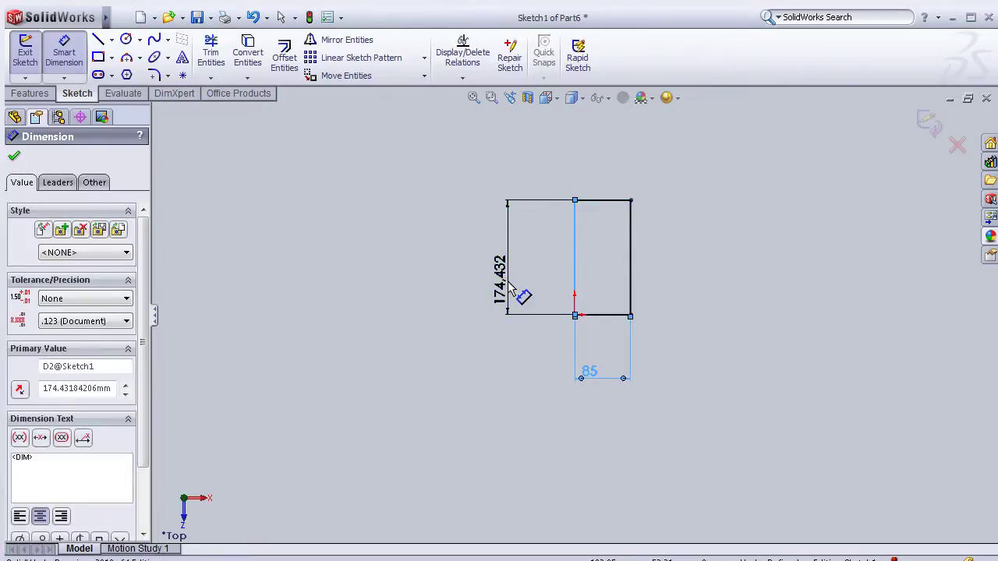
pyautogui.write('50')
pyautogui.click(448, 307)
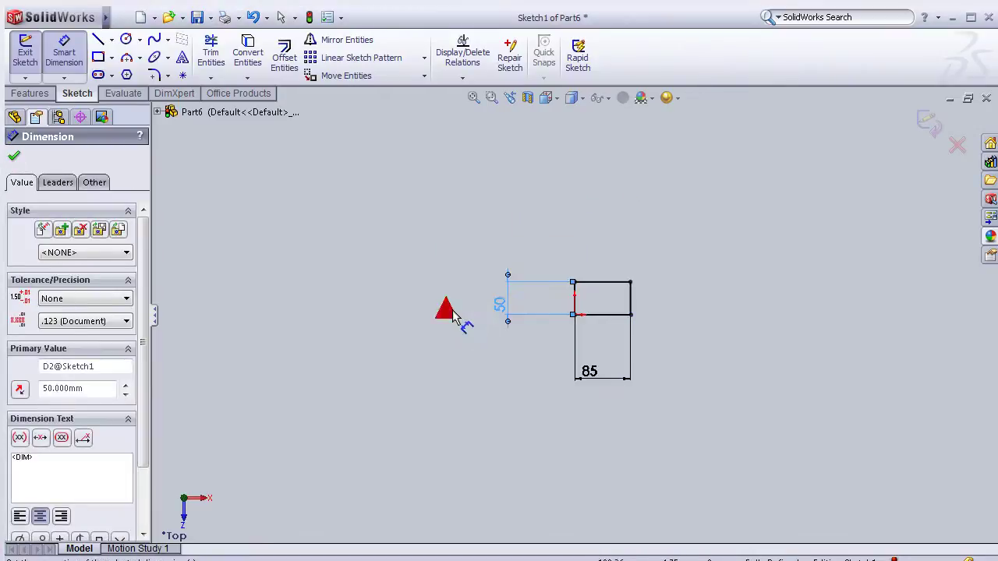
pyautogui.scroll(-2, 457, 363)
pyautogui.scroll(-1, 676, 265)
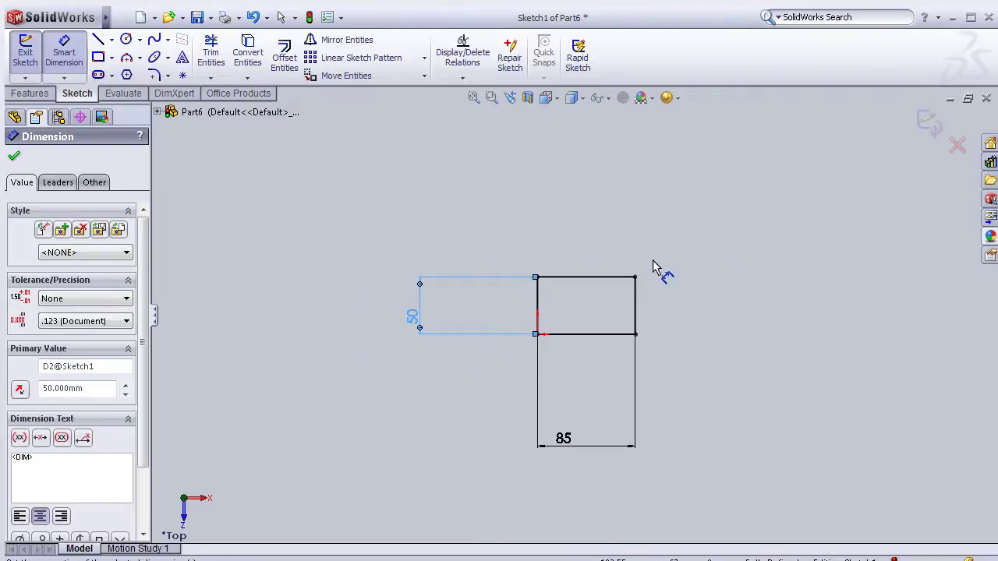
pyautogui.scroll(-1, 660, 262)
pyautogui.click(29, 93)
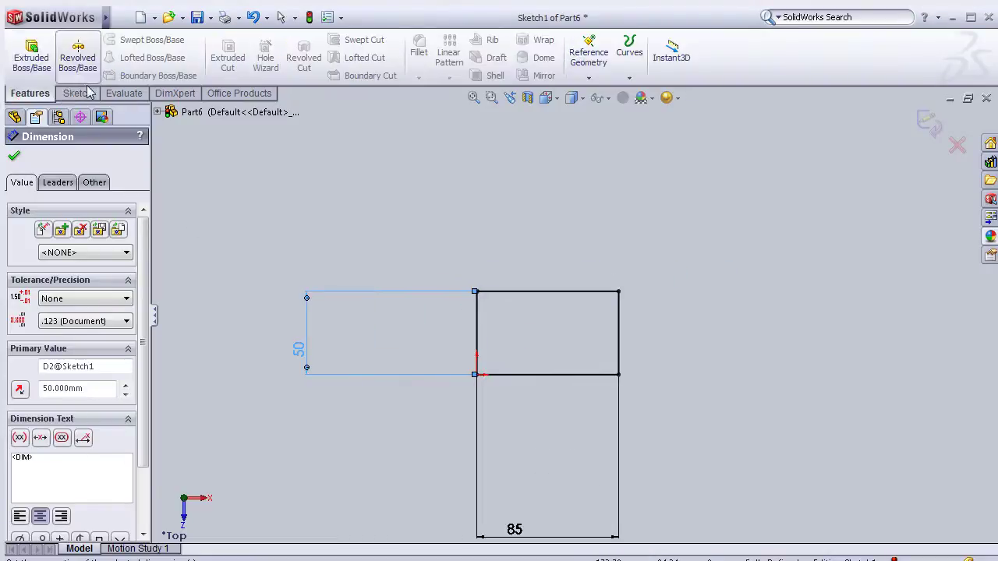
# - Extrude the rectangle as a 15 mm blind boss to form Boss-Extrude1
pyautogui.click(31, 56)
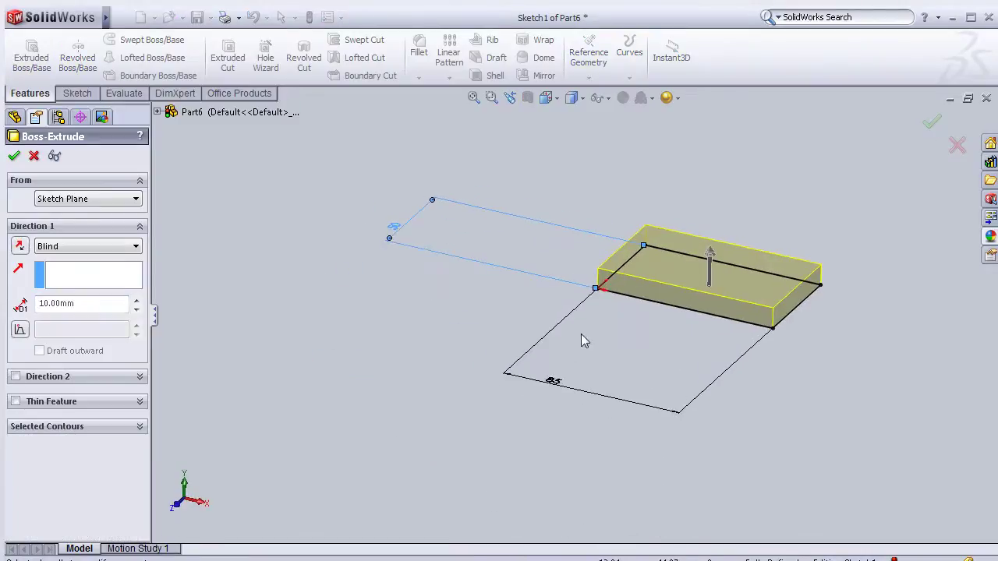
pyautogui.click(136, 300)
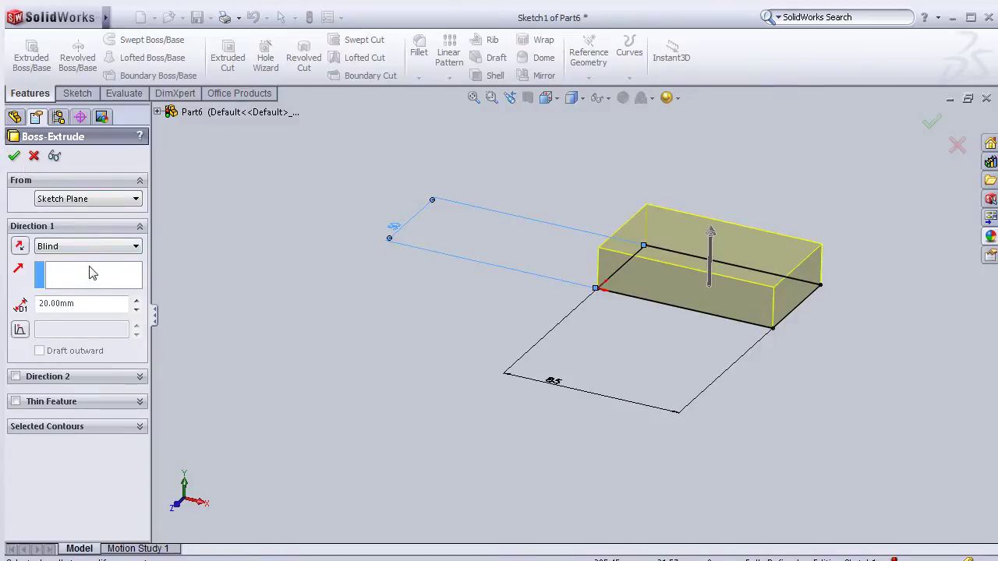
pyautogui.write('15')
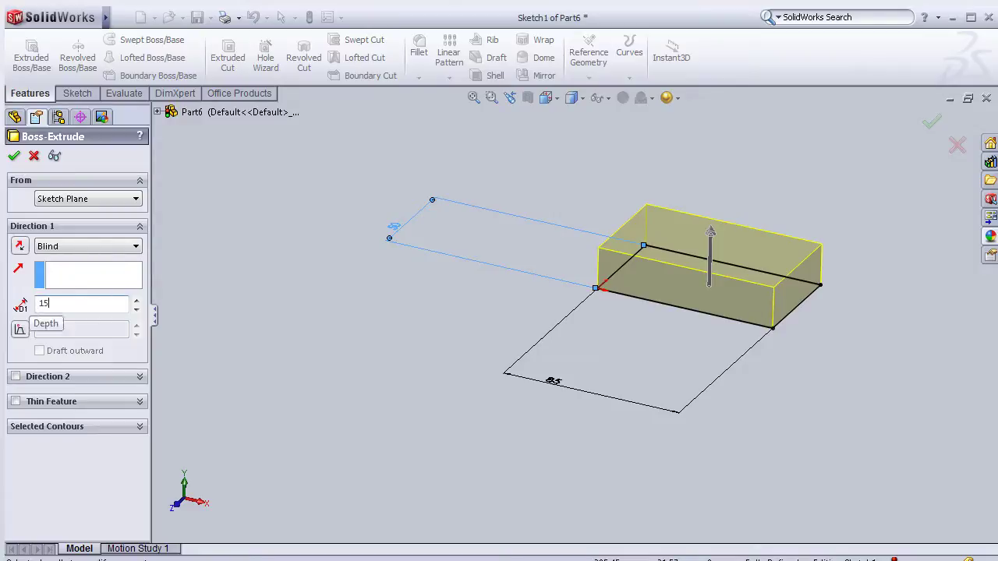
pyautogui.press('Return')
pyautogui.click(14, 156)
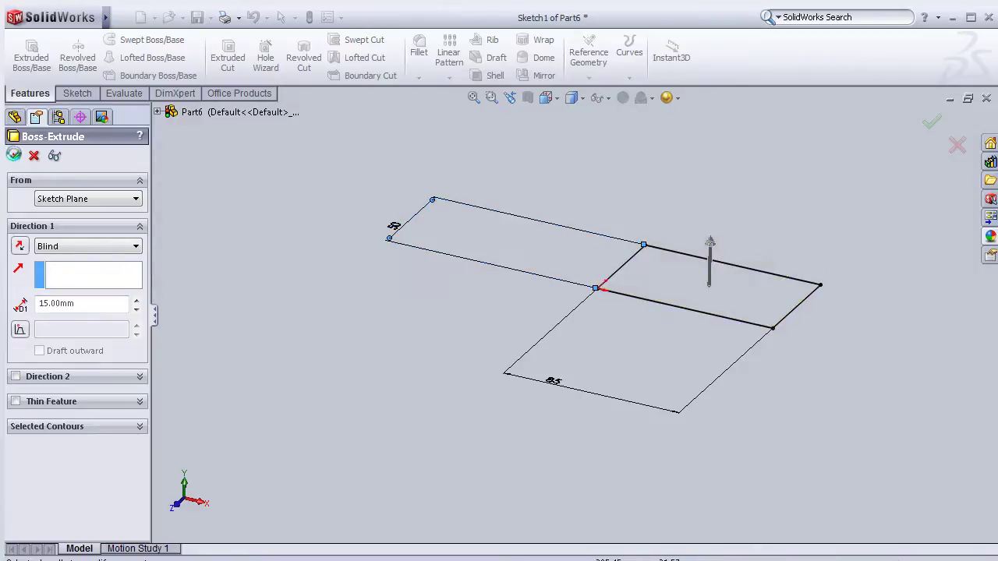
pyautogui.moveTo(379, 311)
pyautogui.mouseDown(button='middle')
pyautogui.moveTo(411, 250)
pyautogui.moveTo(359, 195)
pyautogui.moveTo(267, 269)
pyautogui.moveTo(286, 356)
pyautogui.moveTo(311, 369)
pyautogui.mouseUp(button='middle')
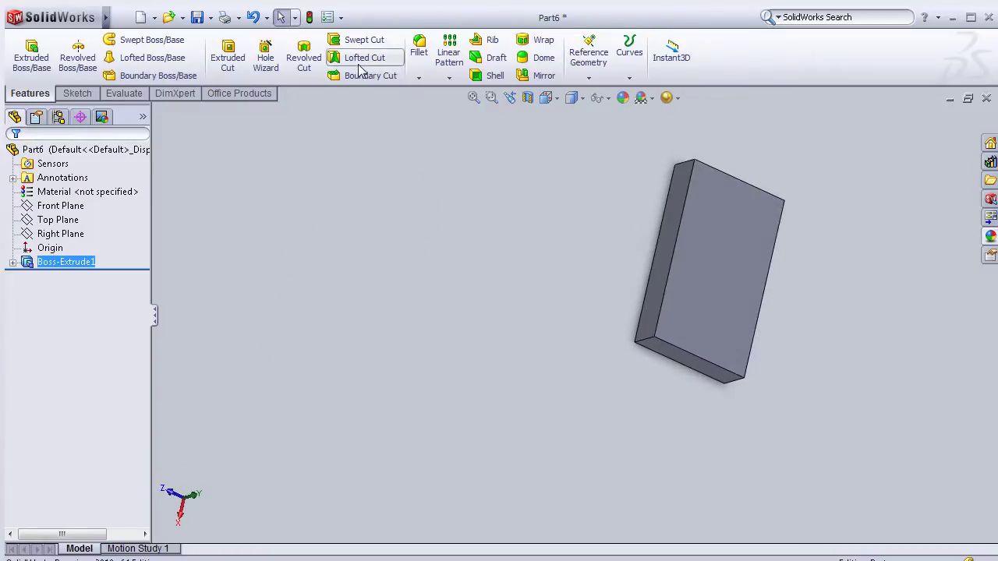
# - Start a new sketch on the box's large flat face
pyautogui.moveTo(464, 171)
pyautogui.mouseDown(button='middle')
pyautogui.moveTo(430, 185)
pyautogui.moveTo(568, 245)
pyautogui.moveTo(719, 359)
pyautogui.mouseUp(button='middle')
pyautogui.click(707, 360)
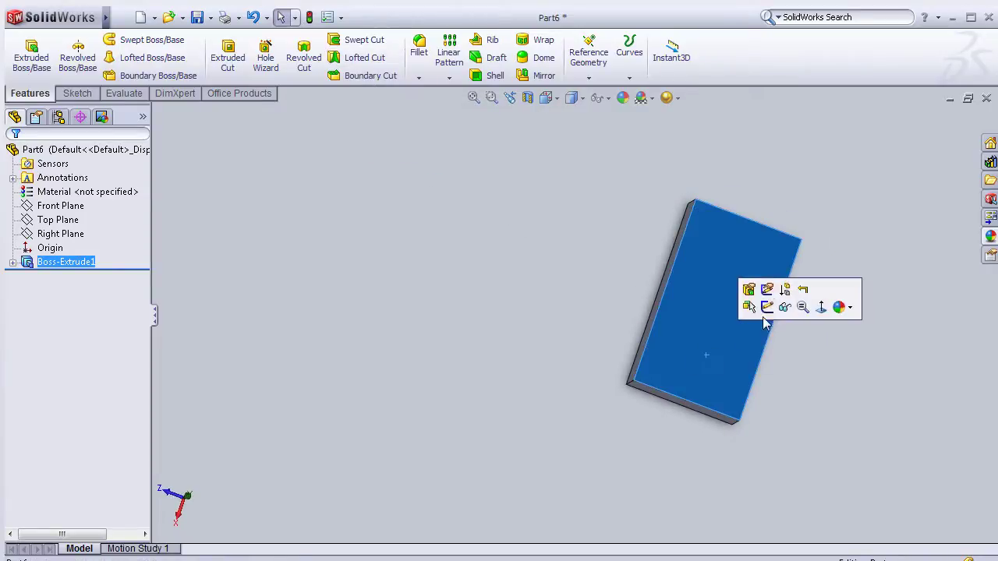
pyautogui.click(765, 307)
# - Orient the view Normal To the new sketch face
pyautogui.press('space')
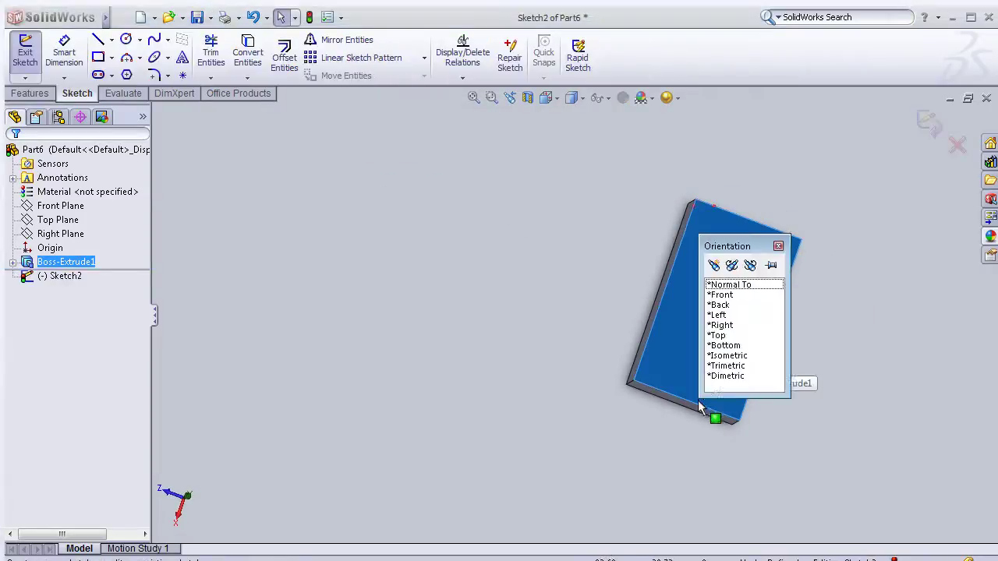
pyautogui.click(742, 286)
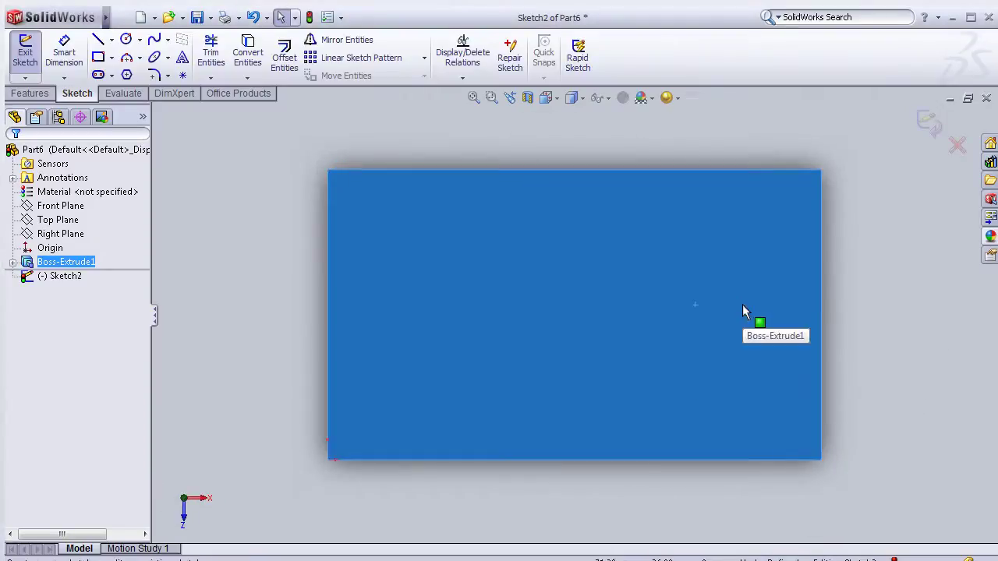
pyautogui.press('space')
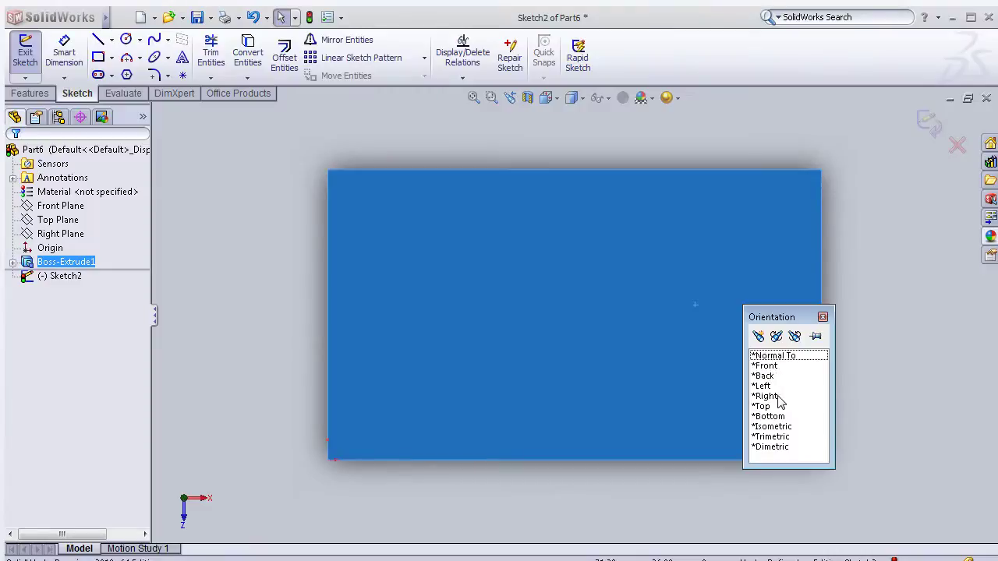
pyautogui.click(777, 407)
pyautogui.press('space')
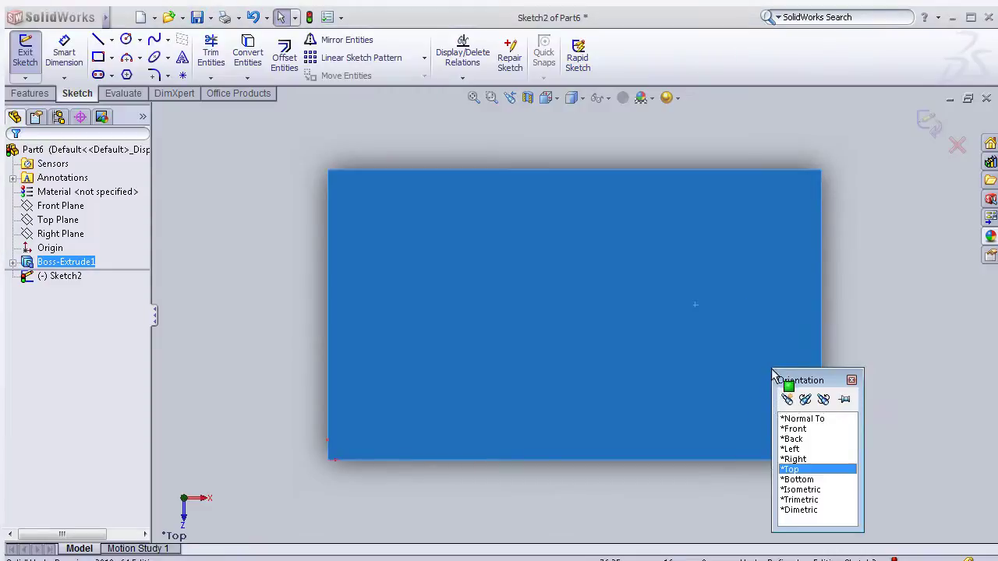
pyautogui.click(792, 439)
pyautogui.press('space')
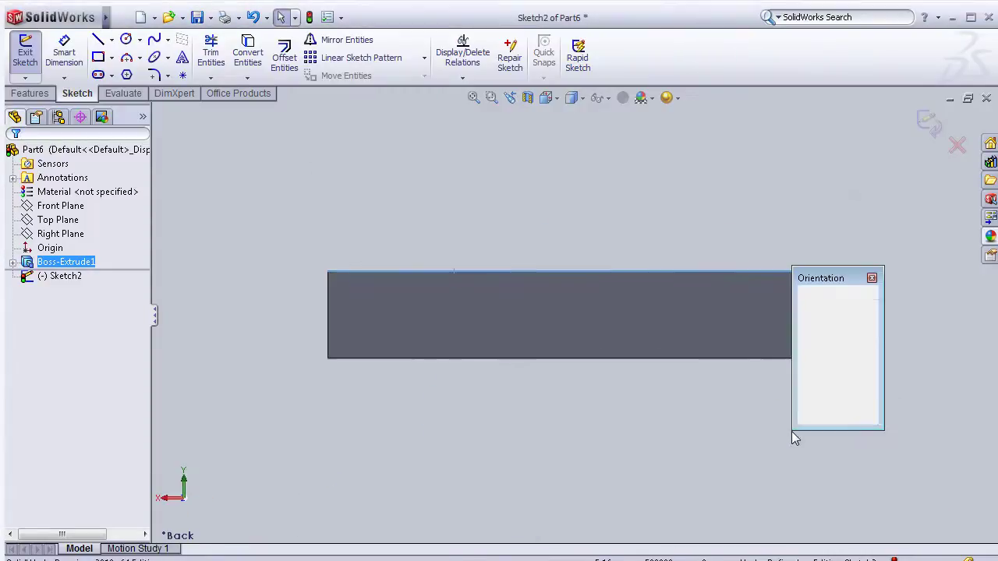
pyautogui.click(811, 317)
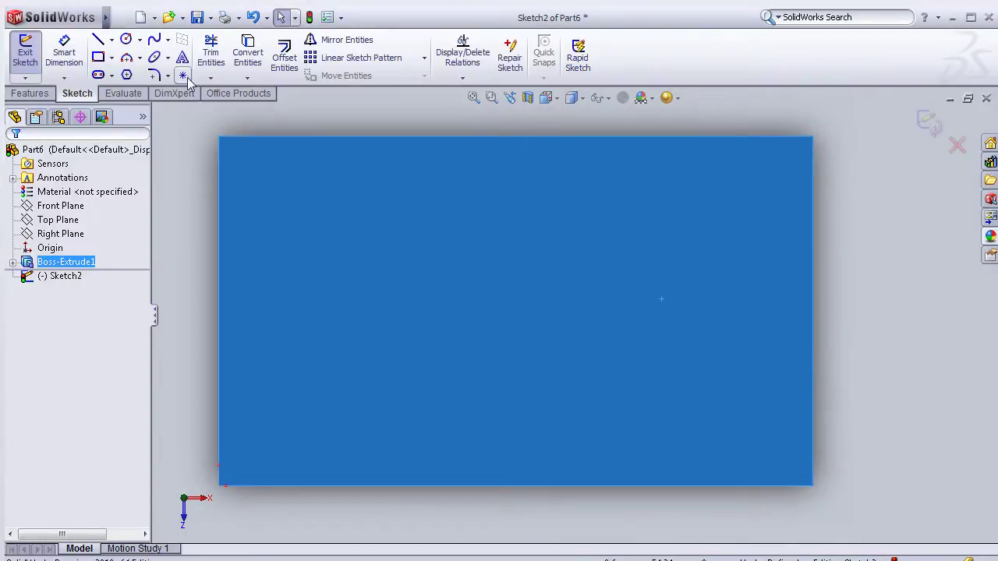
# - Draw a vertical centerline across the face
pyautogui.click(111, 39)
pyautogui.click(126, 73)
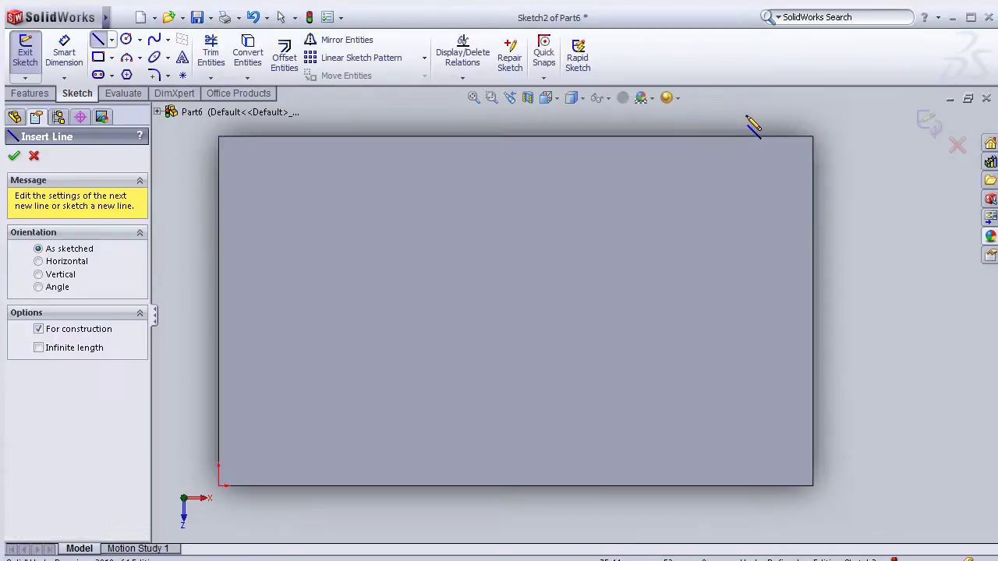
pyautogui.click(746, 117)
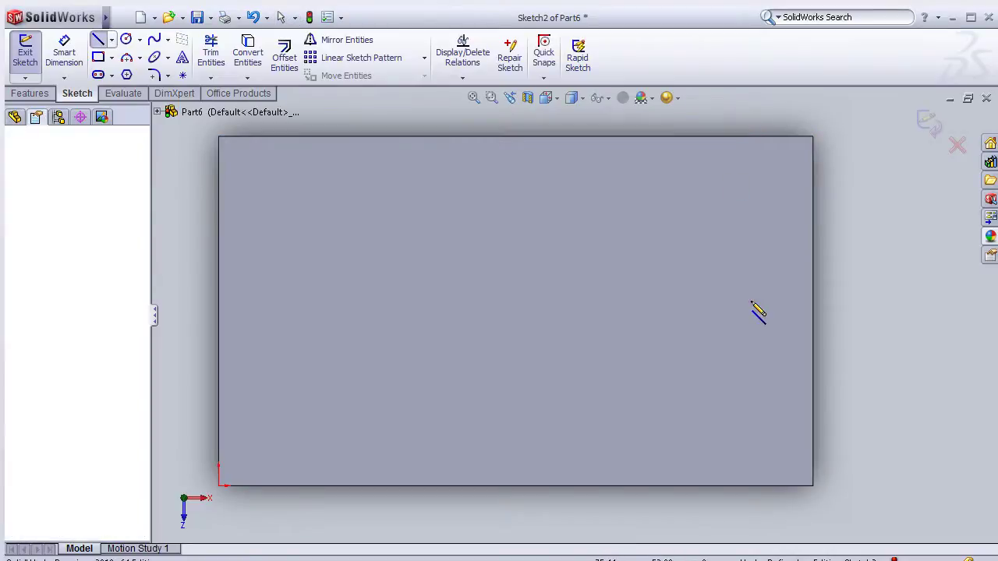
pyautogui.click(746, 504)
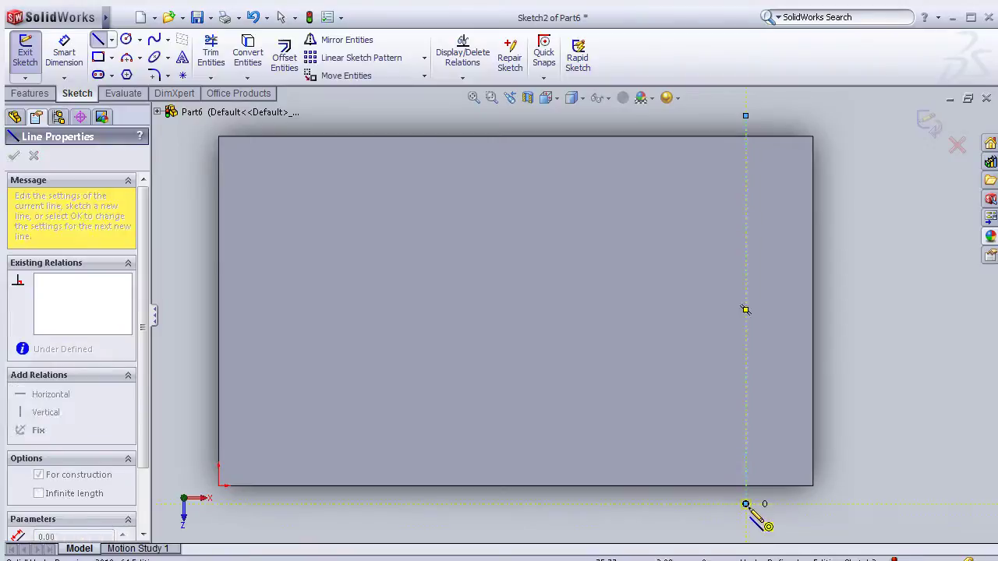
pyautogui.press('Escape')
# - Dimension the centerline 10 mm from the right edge and exit the sketch
pyautogui.click(64, 55)
pyautogui.click(747, 240)
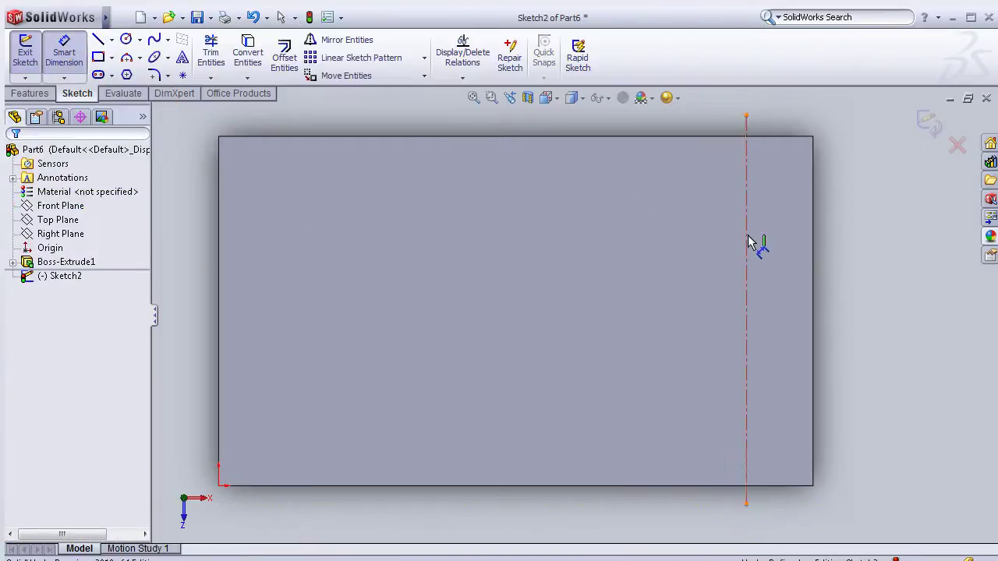
pyautogui.click(815, 254)
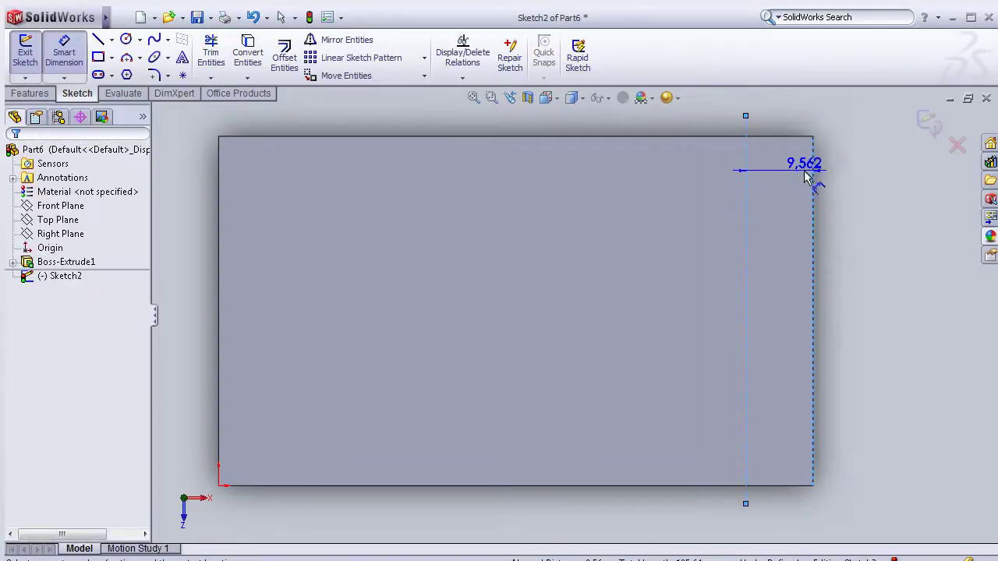
pyautogui.press('z')
pyautogui.click(742, 145)
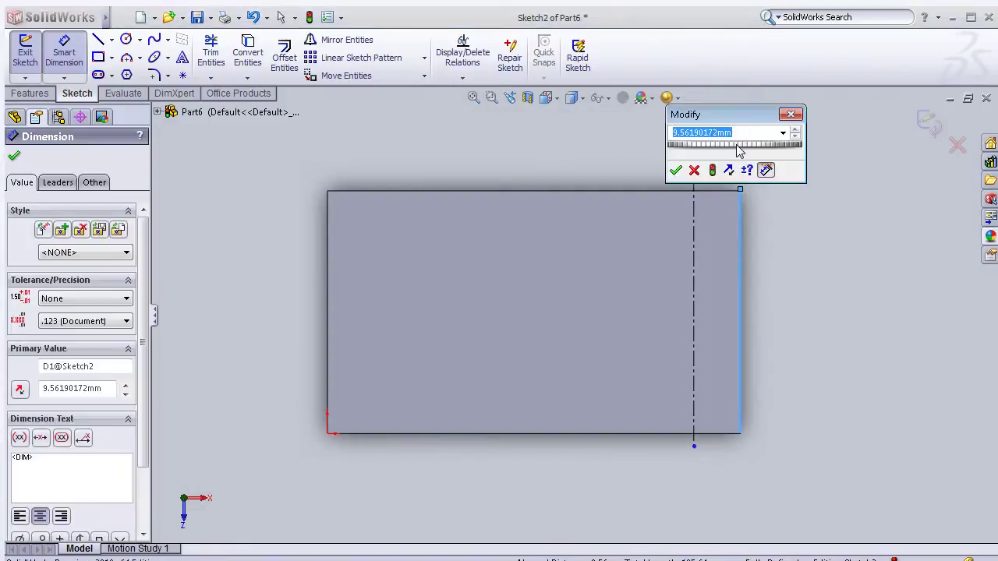
pyautogui.write('10')
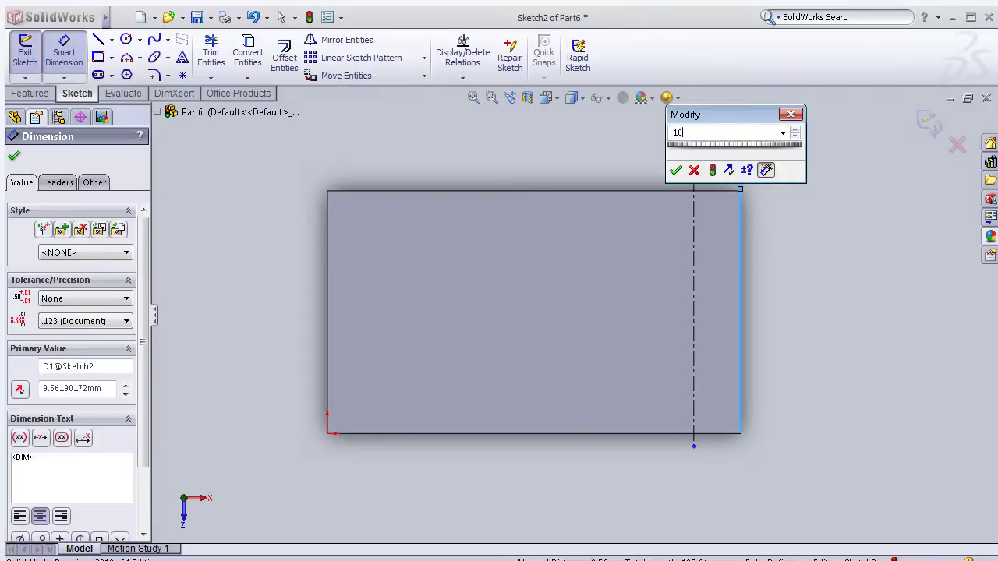
pyautogui.click(675, 173)
pyautogui.scroll(-1, 713, 161)
pyautogui.scroll(-1, 709, 164)
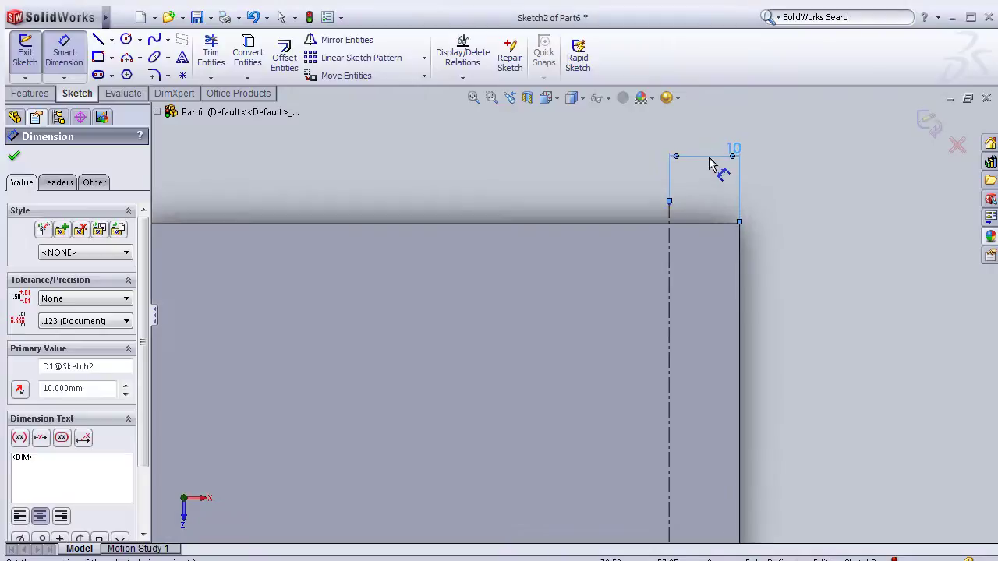
pyautogui.scroll(1, 709, 164)
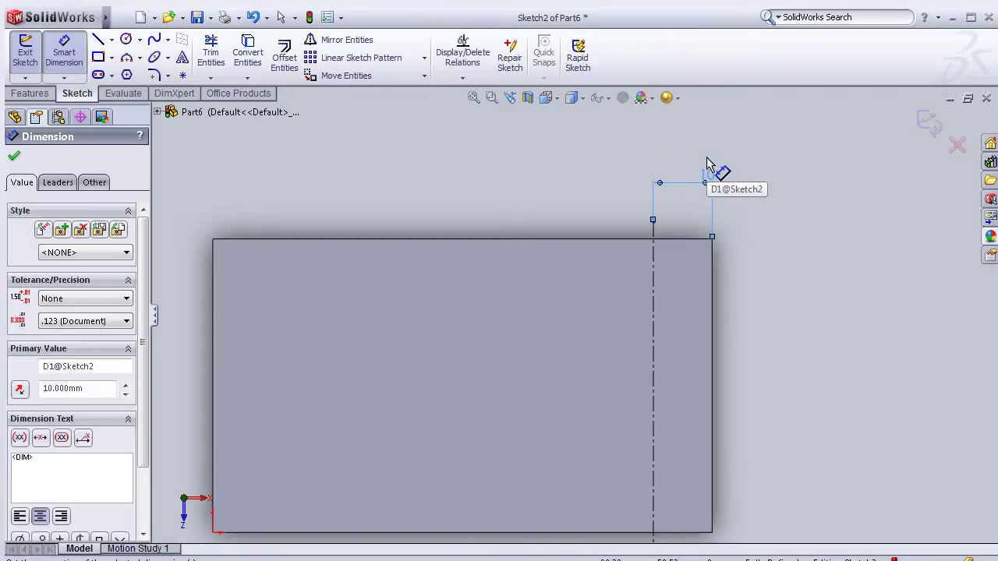
pyautogui.scroll(-1, 697, 170)
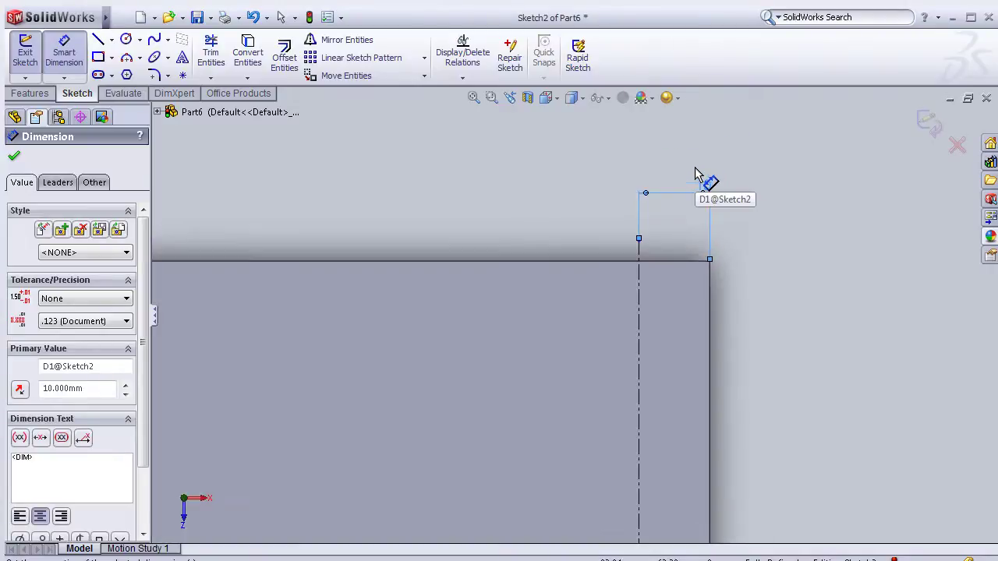
pyautogui.click(927, 125)
# - Try a 15 mm fillet on the top face, then undo it
pyautogui.moveTo(787, 166); pyautogui.dragTo(621, 269, button='middle')
pyautogui.moveTo(497, 263); pyautogui.dragTo(726, 250, button='middle')
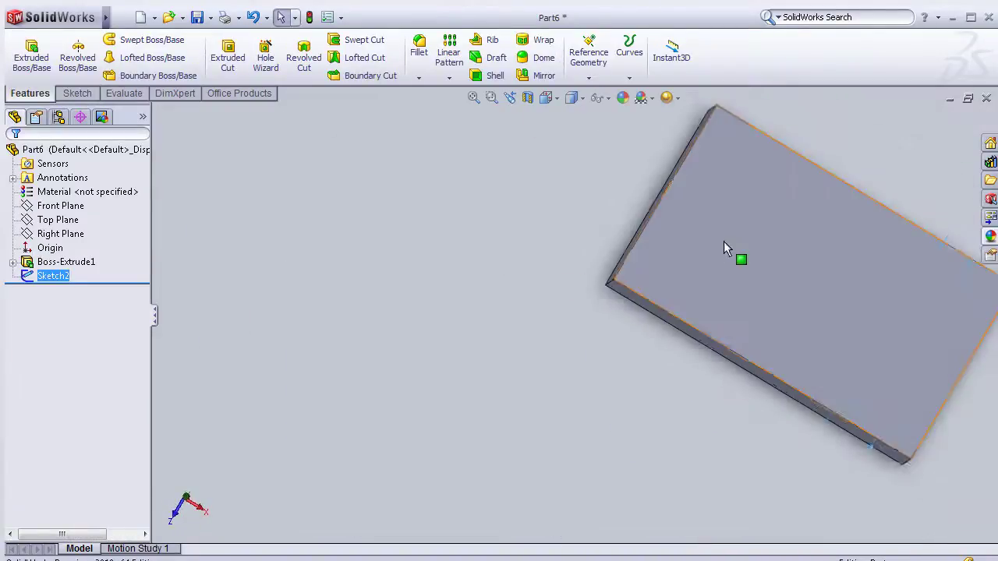
pyautogui.click(419, 49)
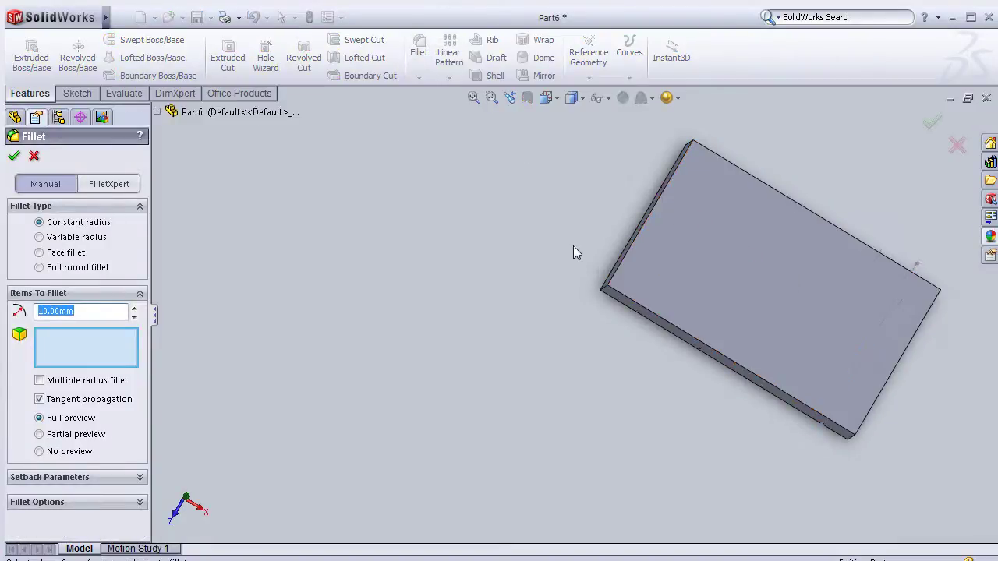
pyautogui.scroll(1, 576, 257)
pyautogui.click(664, 286)
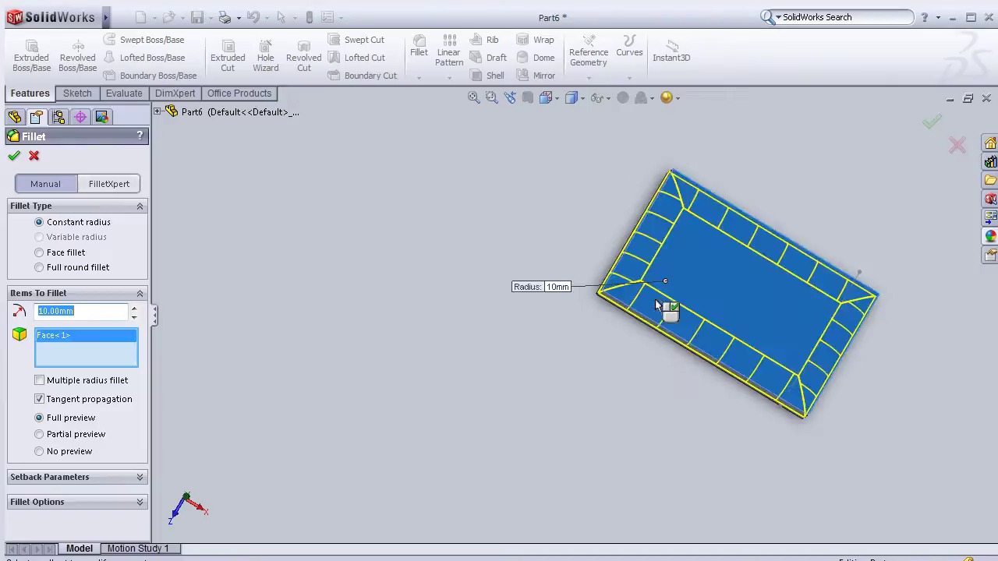
pyautogui.moveTo(485, 329)
pyautogui.mouseDown(button='middle')
pyautogui.moveTo(359, 363)
pyautogui.moveTo(378, 390)
pyautogui.mouseUp(button='middle')
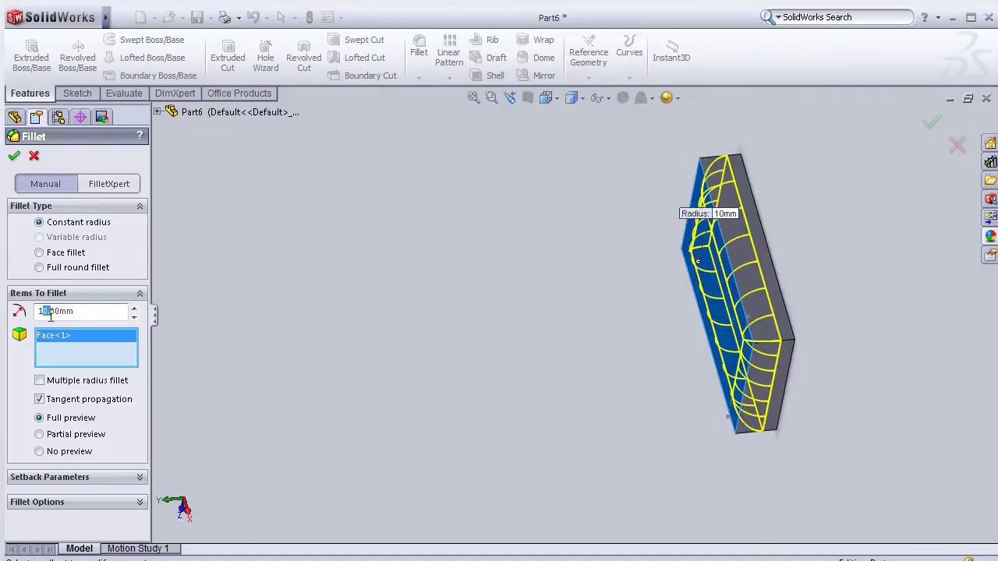
pyautogui.write('1500')
pyautogui.press('Return')
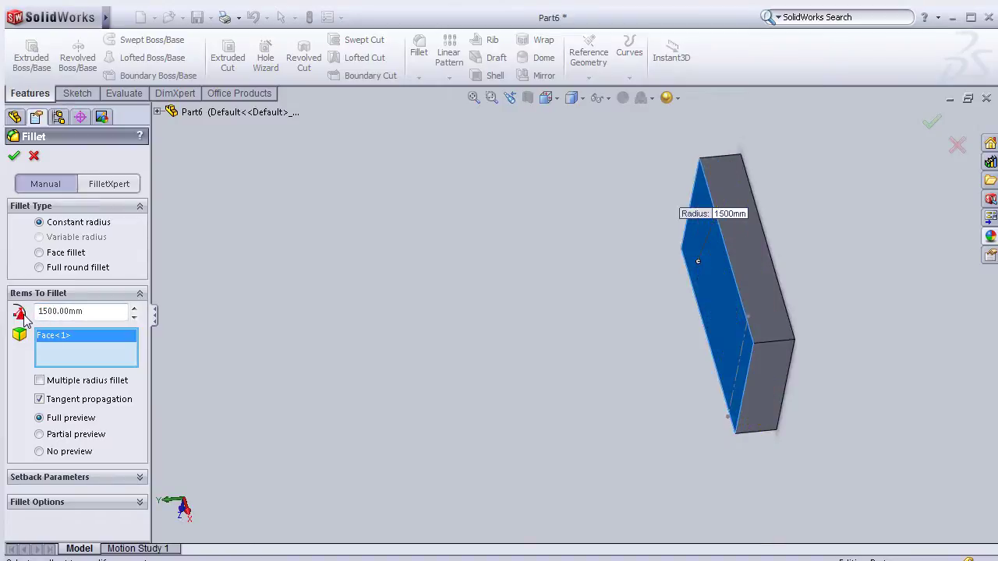
pyautogui.press('BackSpace')
pyautogui.press('Return')
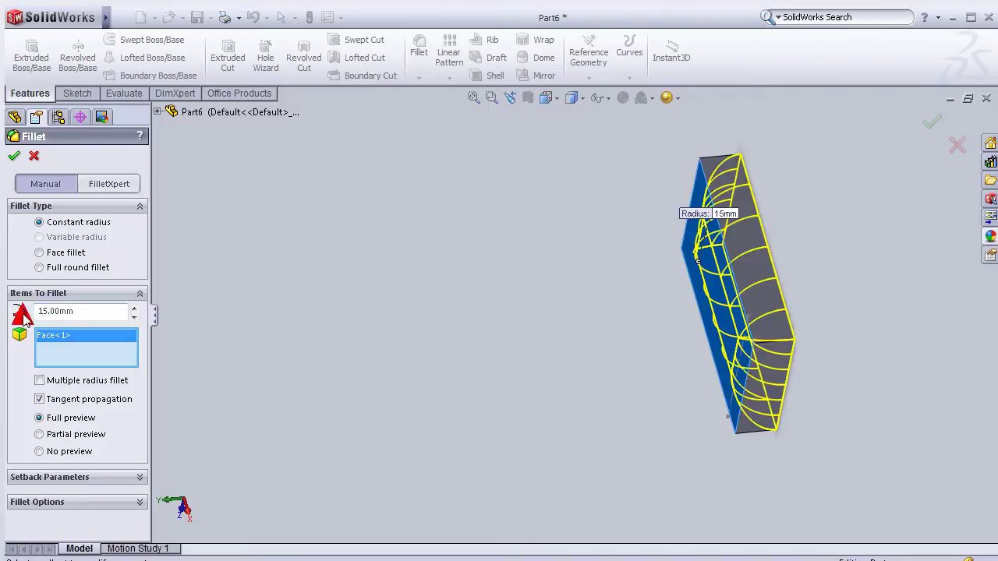
pyautogui.click(14, 156)
pyautogui.moveTo(294, 226)
pyautogui.mouseDown(button='middle')
pyautogui.moveTo(452, 220)
pyautogui.moveTo(445, 251)
pyautogui.mouseUp(button='middle')
pyautogui.hotkey('ctrl', 'z')
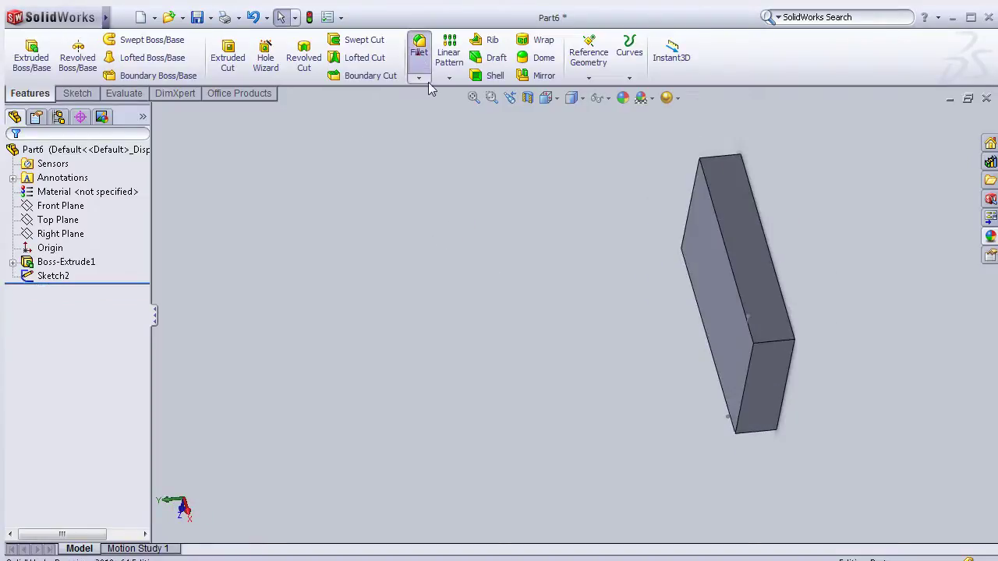
# - Fillet the top face and four side edges with a 5 mm radius
pyautogui.click(419, 52)
pyautogui.click(725, 323)
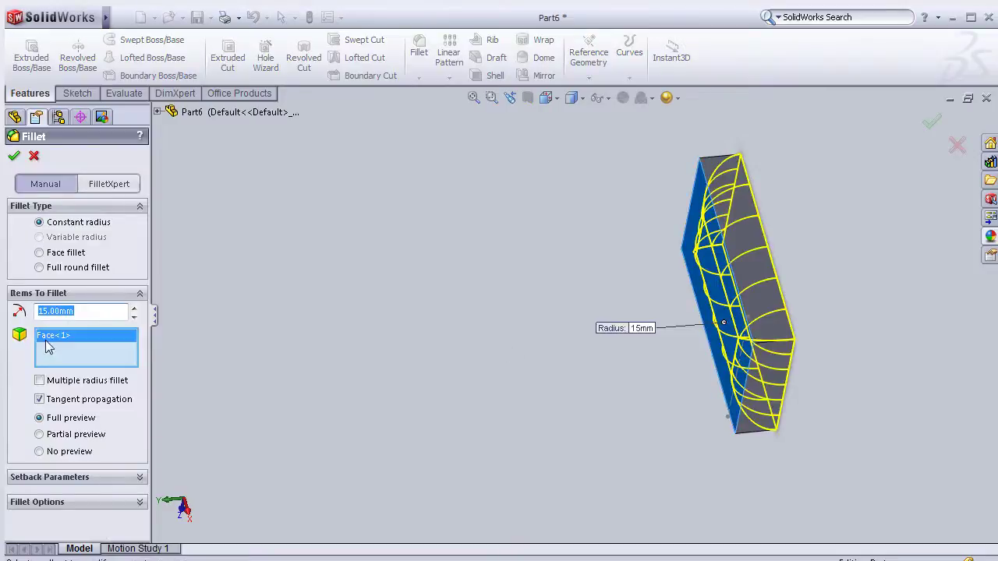
pyautogui.write('5')
pyautogui.click(78, 357)
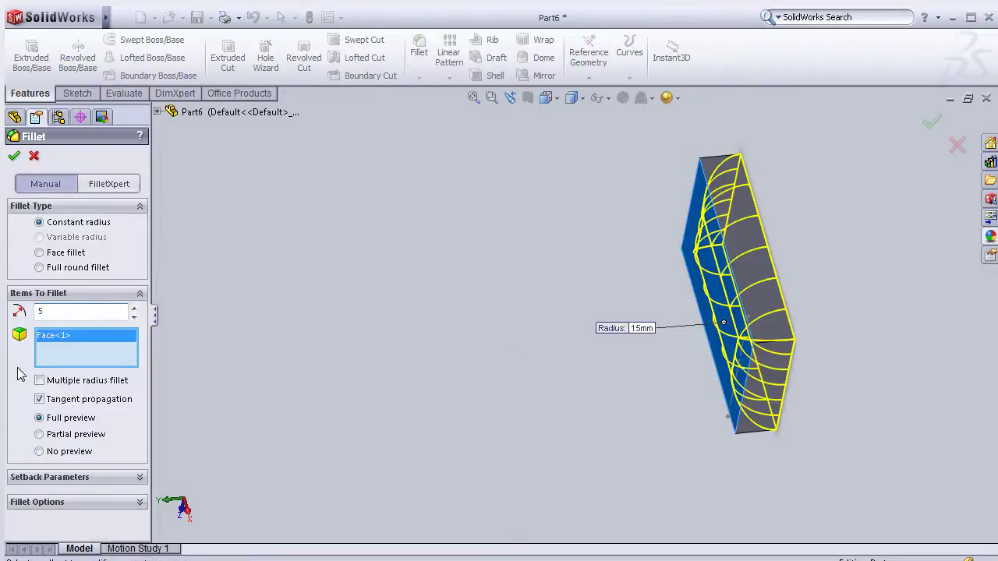
pyautogui.moveTo(329, 325)
pyautogui.mouseDown(button='middle')
pyautogui.moveTo(370, 301)
pyautogui.moveTo(360, 303)
pyautogui.mouseUp(button='middle')
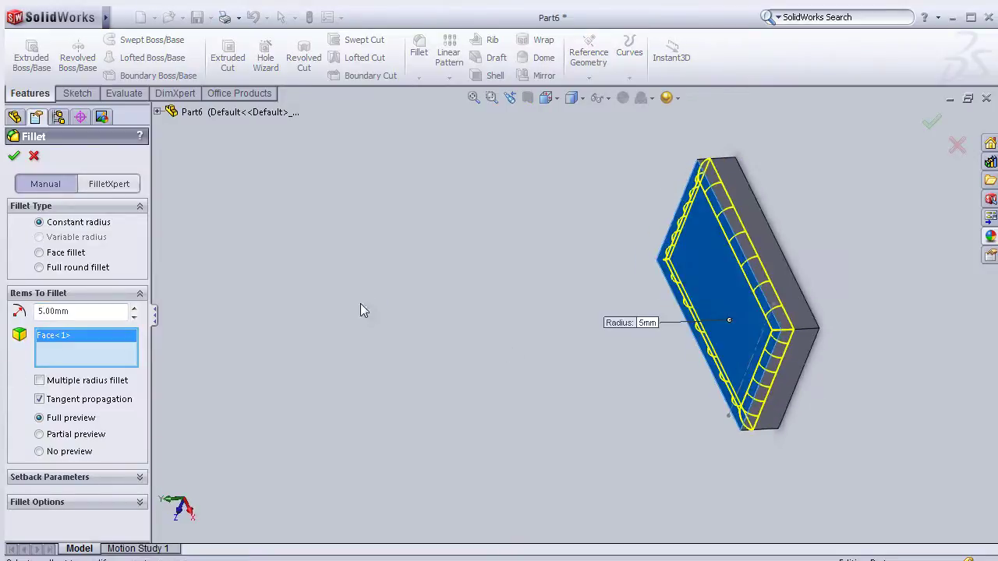
pyautogui.click(802, 331)
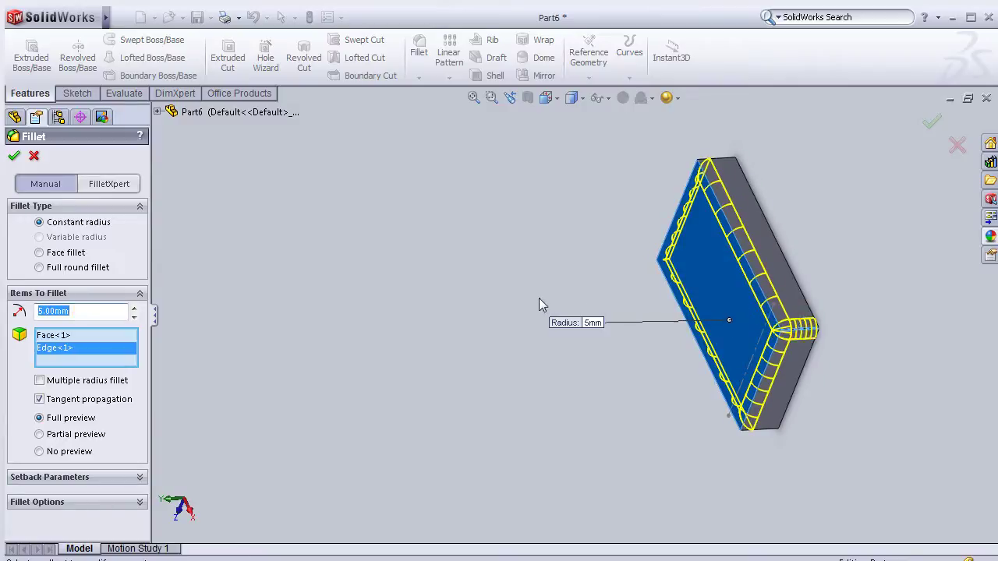
pyautogui.moveTo(538, 297); pyautogui.dragTo(613, 457, button='middle')
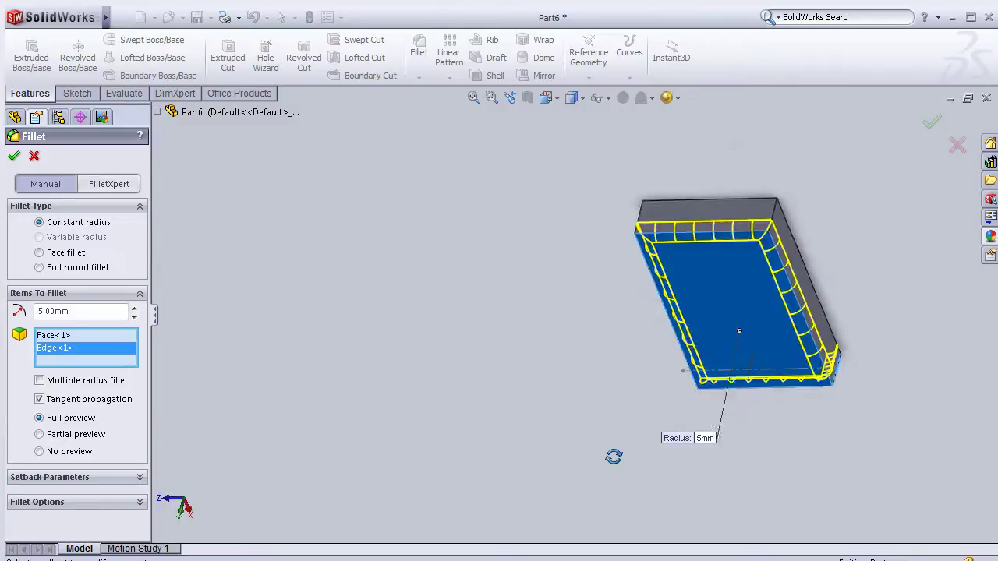
pyautogui.click(775, 221)
pyautogui.moveTo(576, 229); pyautogui.dragTo(707, 254, button='middle')
pyautogui.click(744, 247)
pyautogui.moveTo(470, 320)
pyautogui.mouseDown(button='middle')
pyautogui.moveTo(650, 140)
pyautogui.moveTo(788, 261)
pyautogui.mouseUp(button='middle')
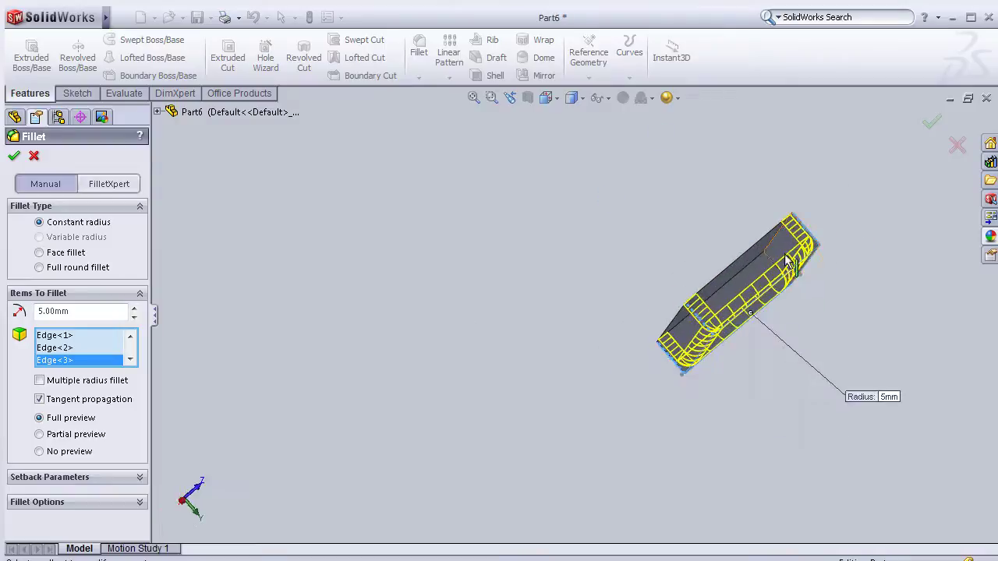
pyautogui.click(733, 269)
pyautogui.click(14, 156)
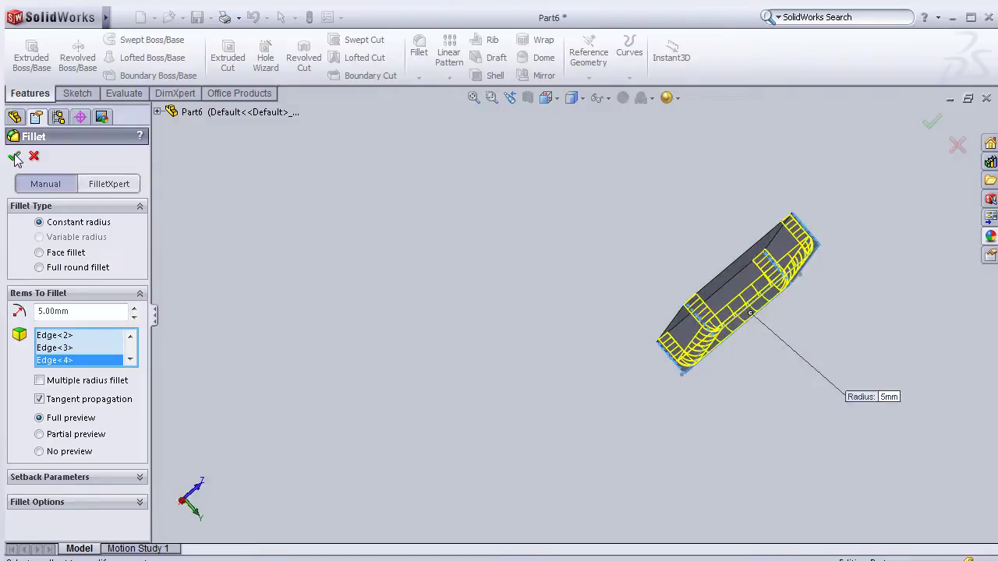
pyautogui.moveTo(451, 195)
pyautogui.mouseDown(button='middle')
pyautogui.moveTo(459, 173)
pyautogui.moveTo(626, 400)
pyautogui.moveTo(601, 301)
pyautogui.mouseUp(button='middle')
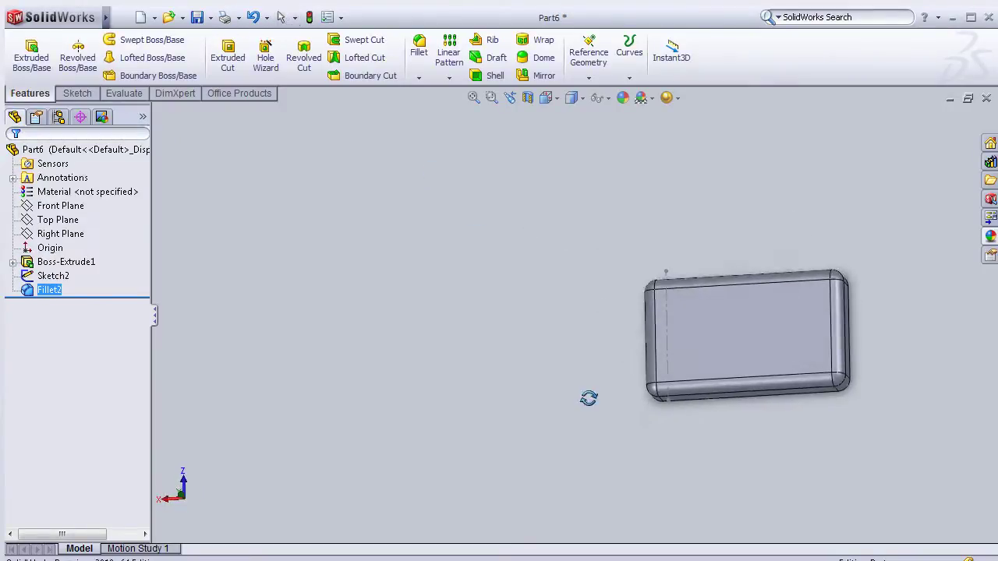
# - Reopen Sketch2 for editing and view it Normal To
pyautogui.moveTo(588, 397); pyautogui.dragTo(218, 337, button='middle')
pyautogui.click(53, 276)
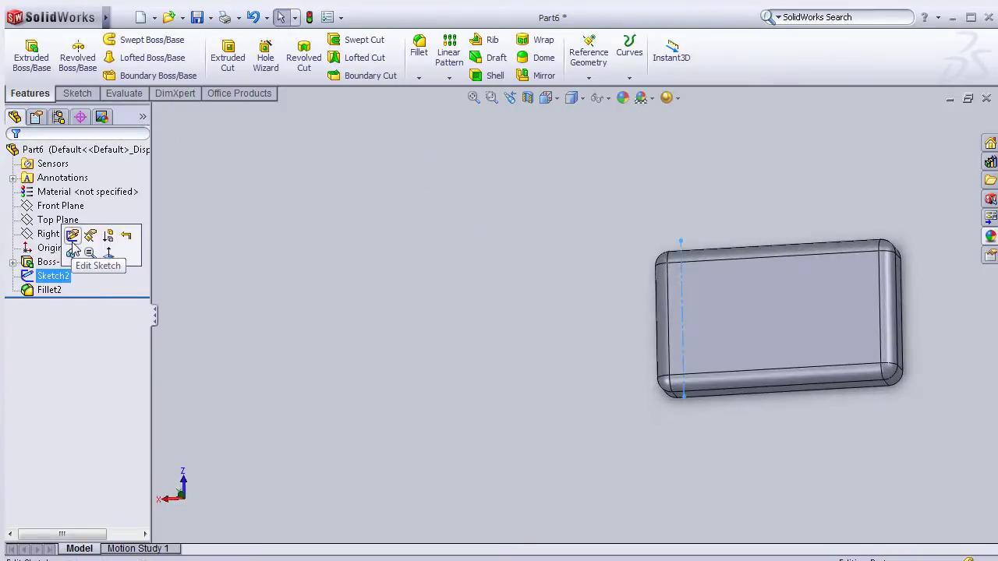
pyautogui.click(76, 243)
pyautogui.press('space')
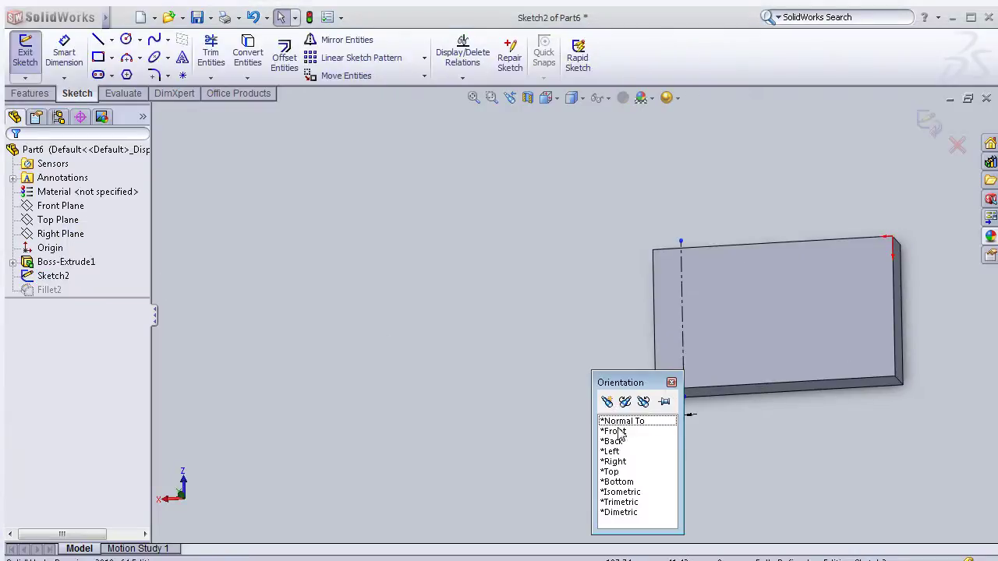
pyautogui.doubleClick(622, 422)
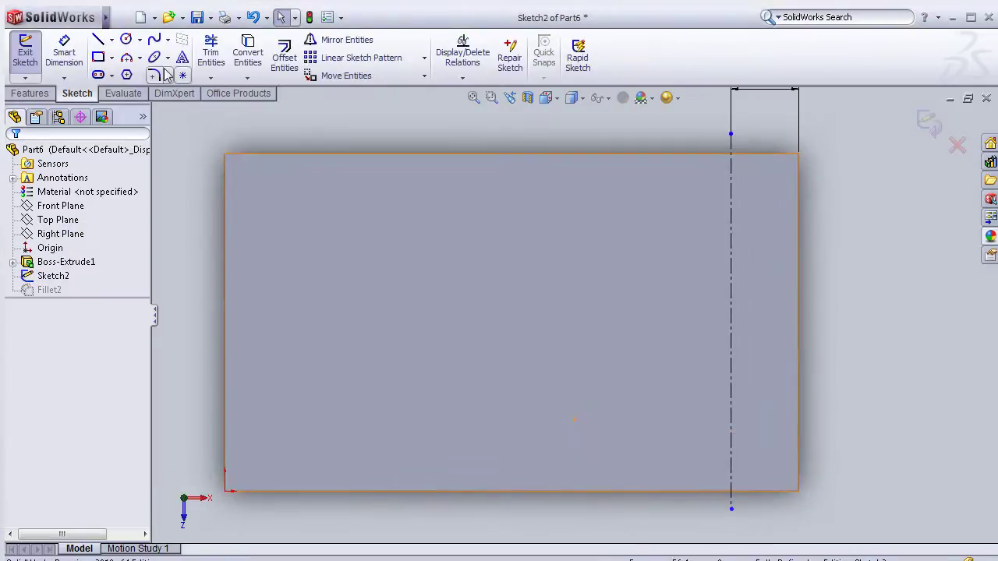
# - Draw an upright ellipse centred on the centerline near the top edge
pyautogui.click(153, 56)
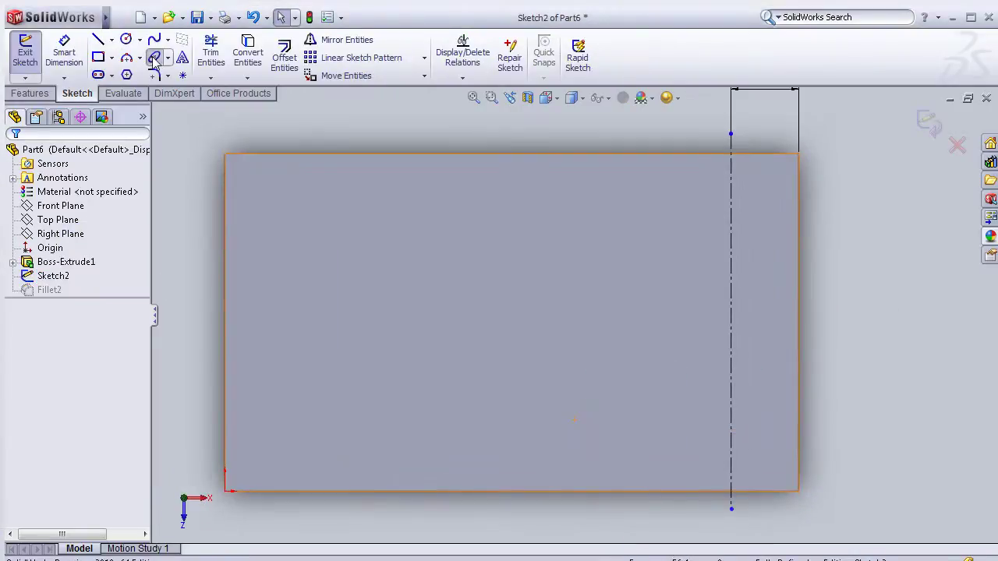
pyautogui.click(730, 208)
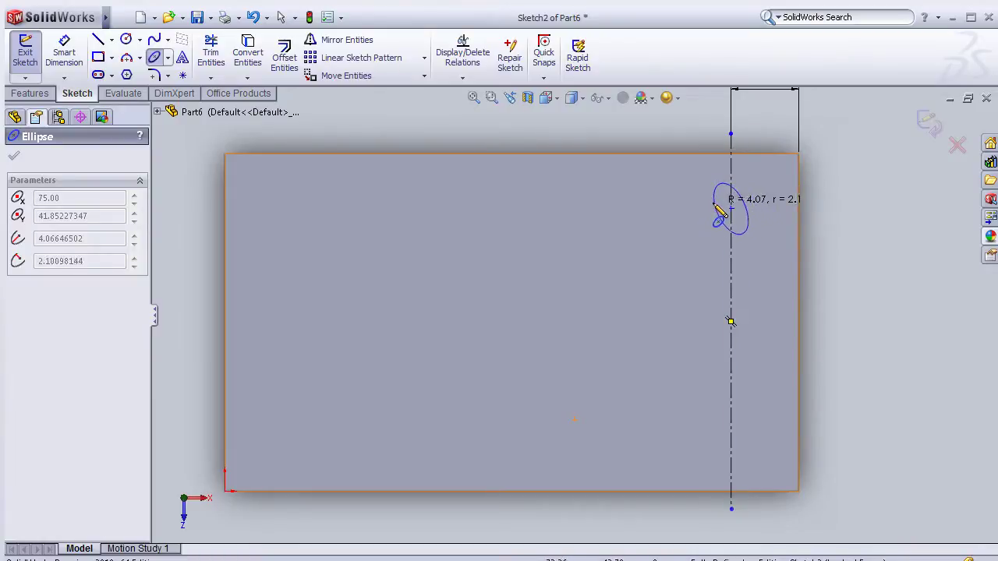
pyautogui.press('Escape')
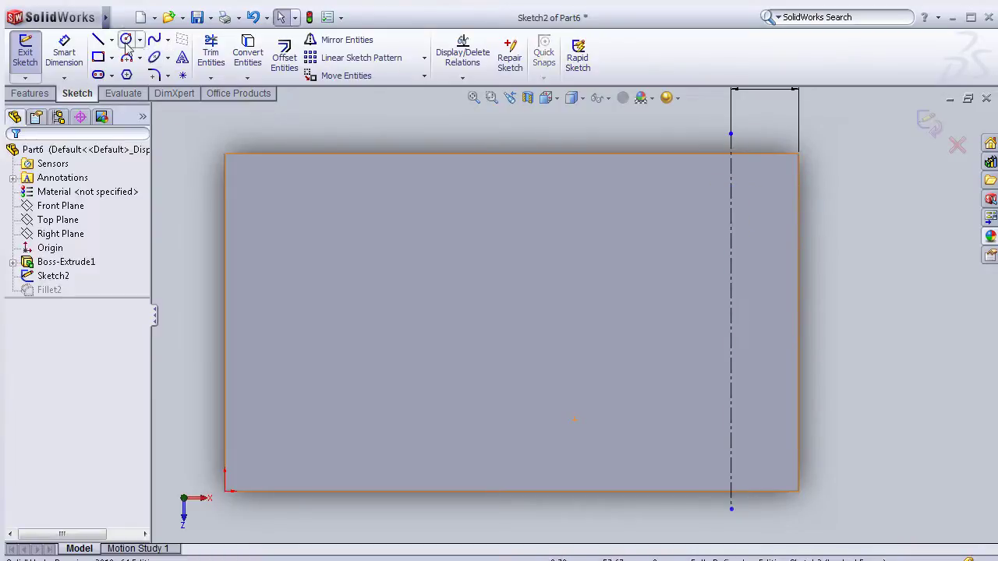
pyautogui.click(153, 57)
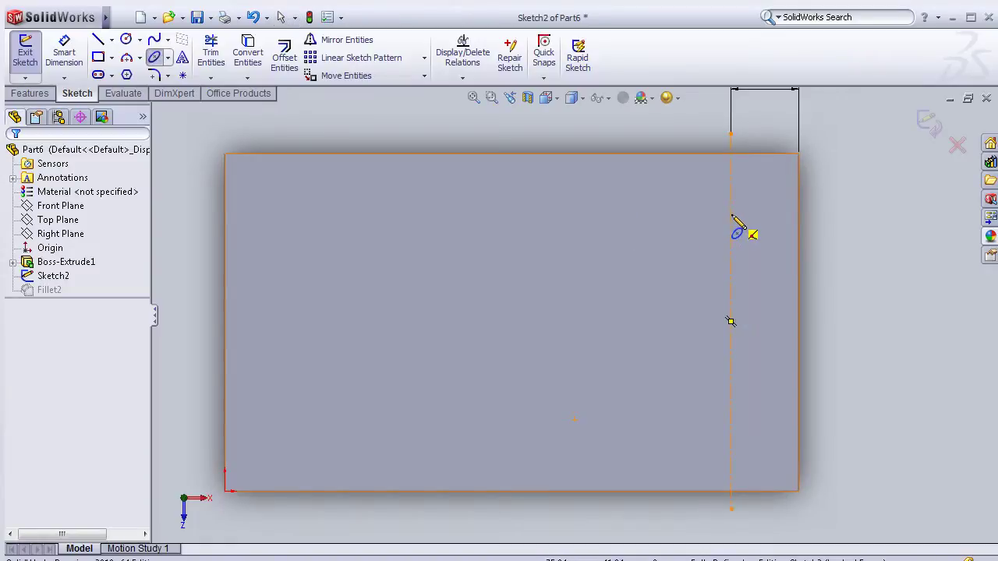
pyautogui.click(731, 208)
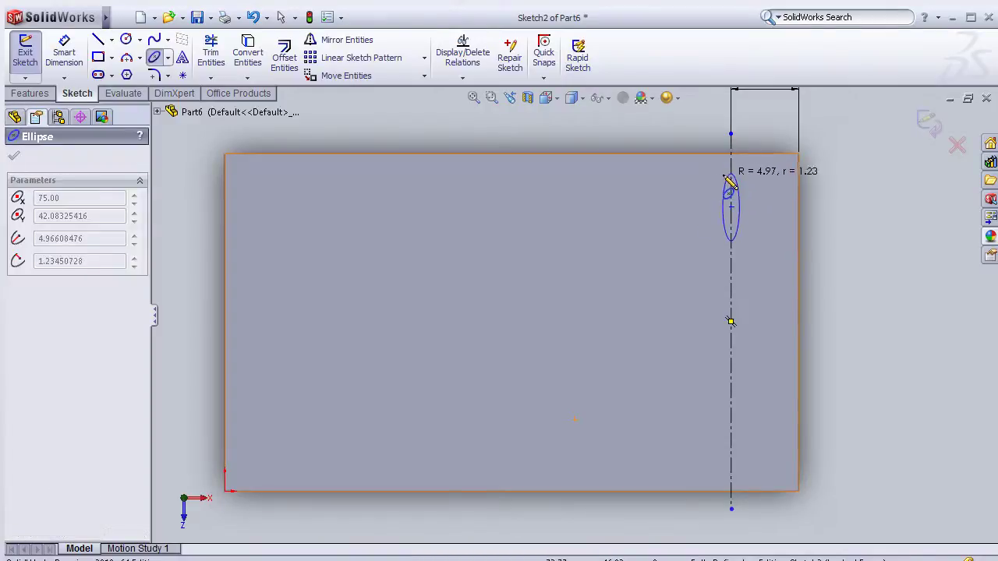
pyautogui.click(716, 206)
pyautogui.click(64, 53)
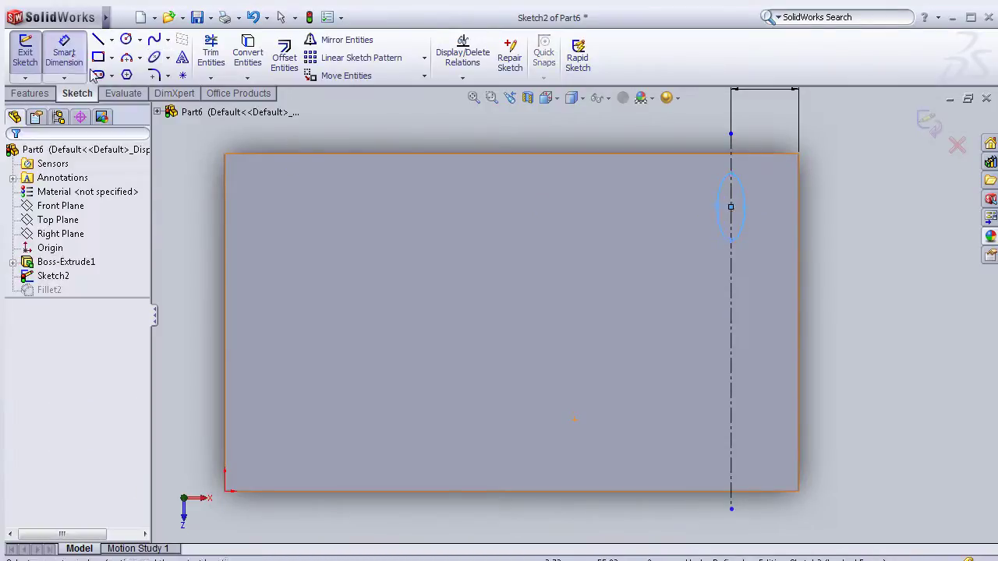
# - Dimension the ellipse 4 mm wide and 7 mm tall
pyautogui.click(745, 208)
pyautogui.click(717, 207)
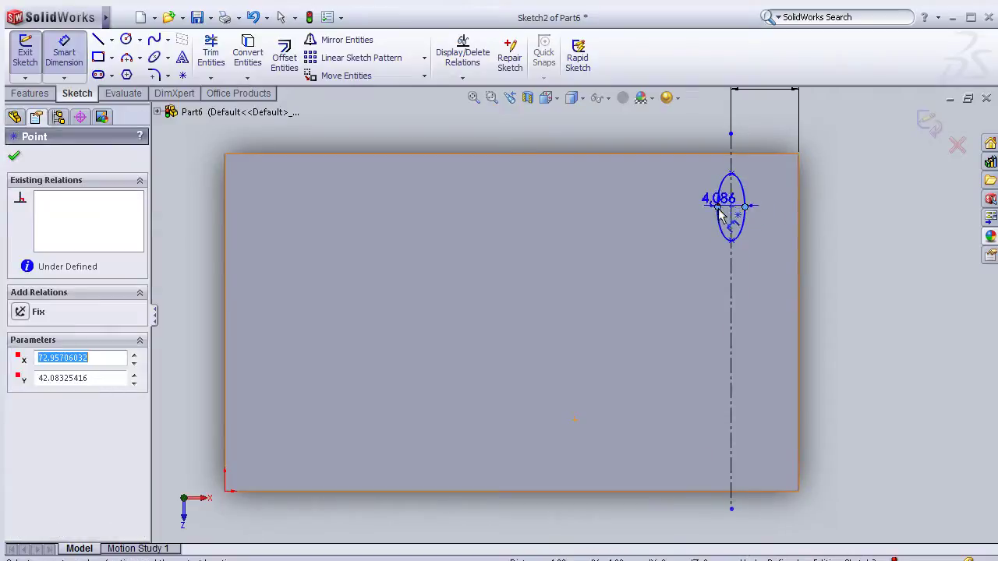
pyautogui.click(730, 276)
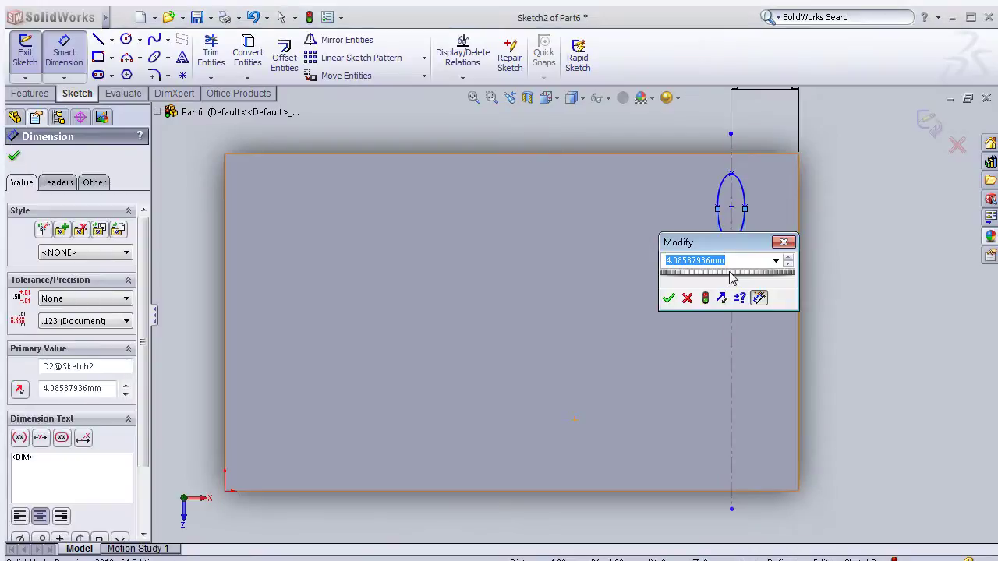
pyautogui.write('4')
pyautogui.click(668, 299)
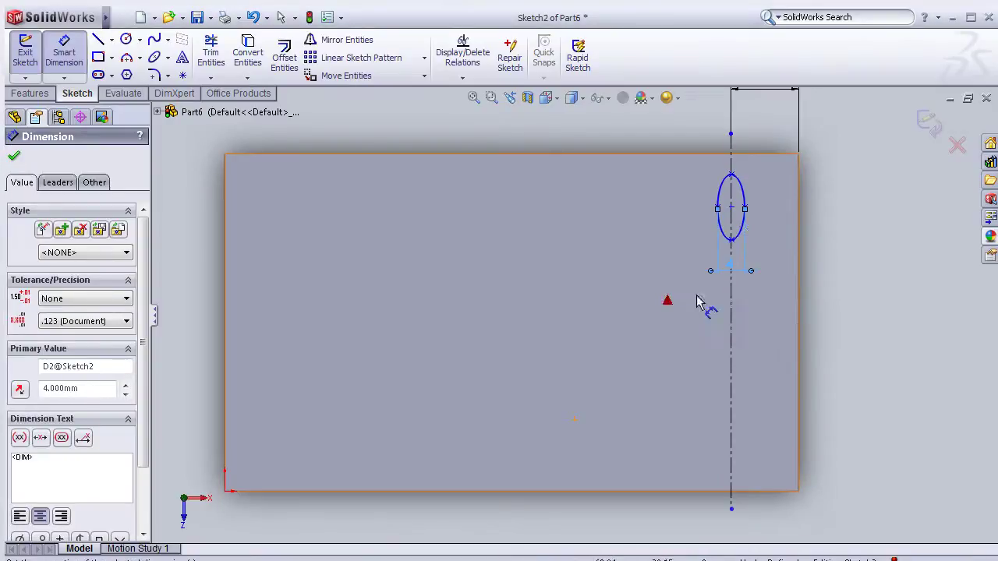
pyautogui.click(730, 174)
pyautogui.click(730, 240)
pyautogui.click(692, 230)
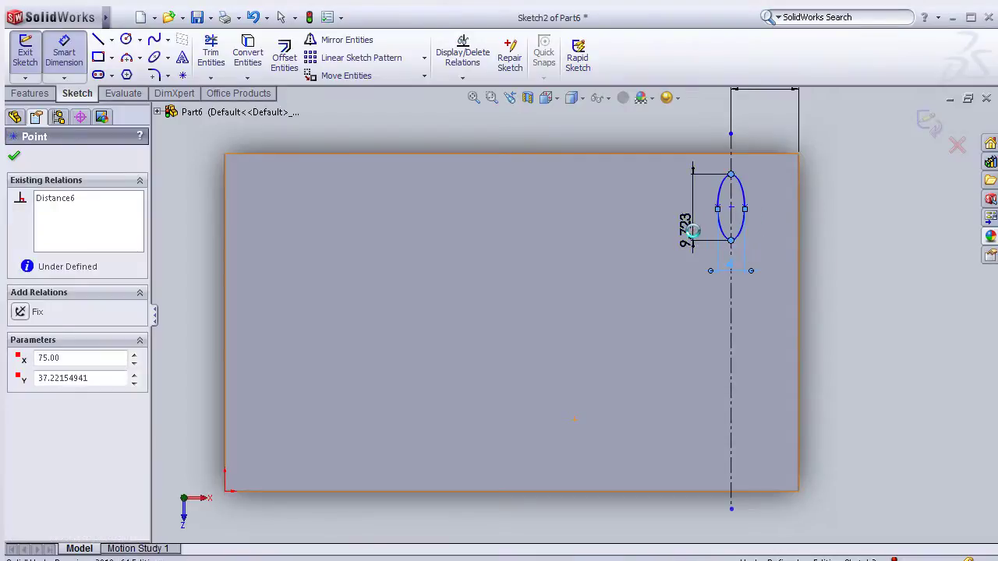
pyautogui.click(703, 242)
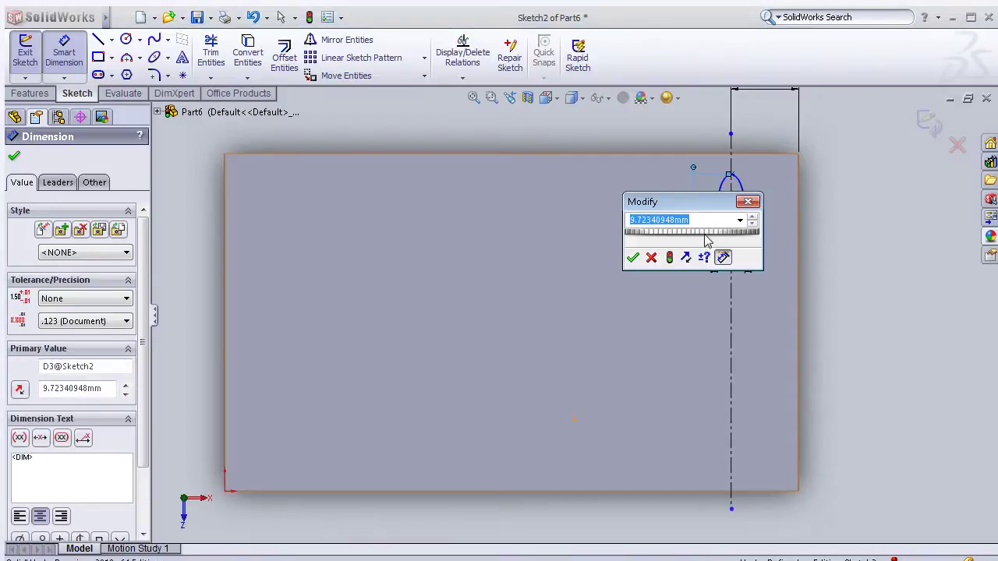
pyautogui.write('7')
pyautogui.click(633, 258)
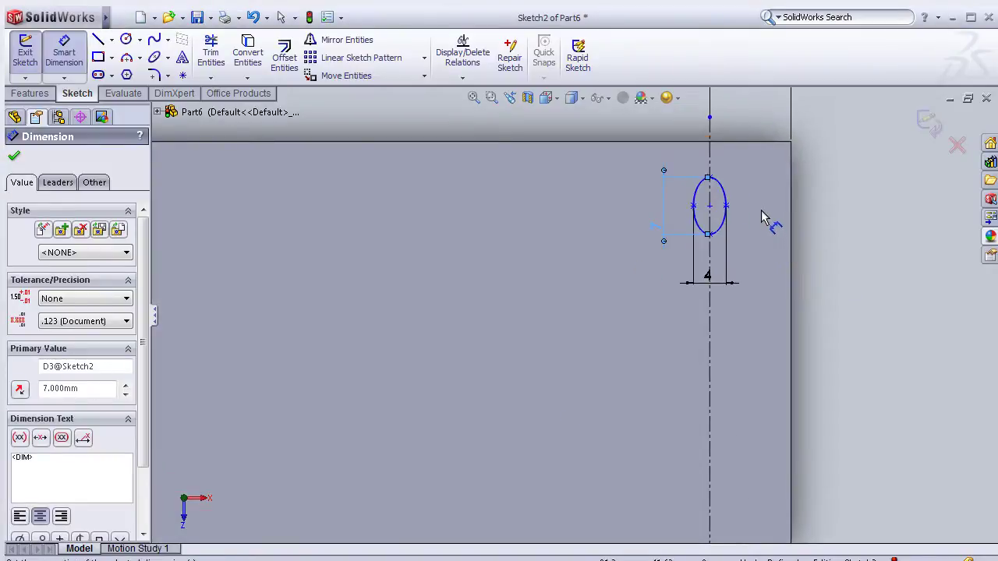
# - Set the ellipse's top point 7 mm below the box's top edge
pyautogui.click(707, 177)
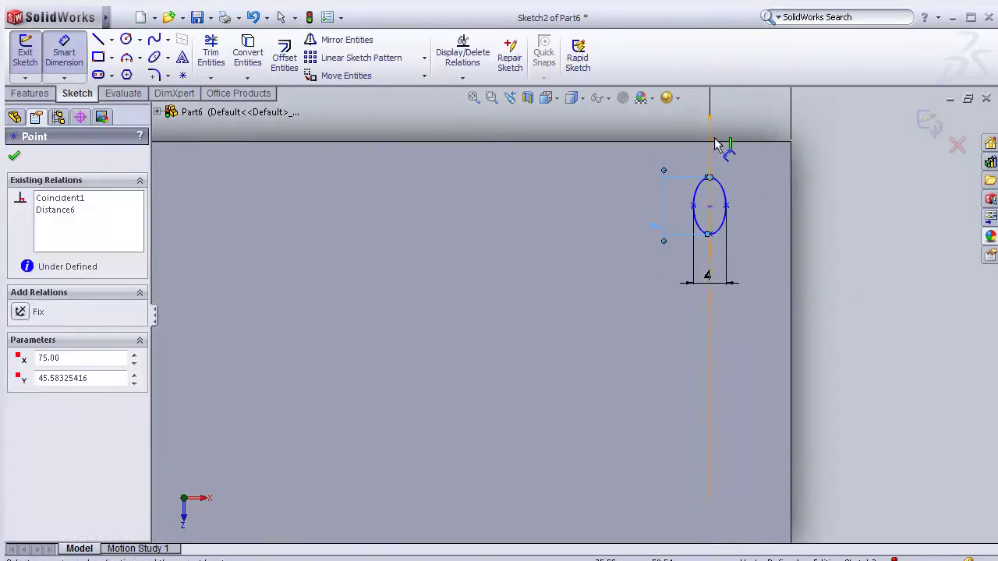
pyautogui.click(711, 141)
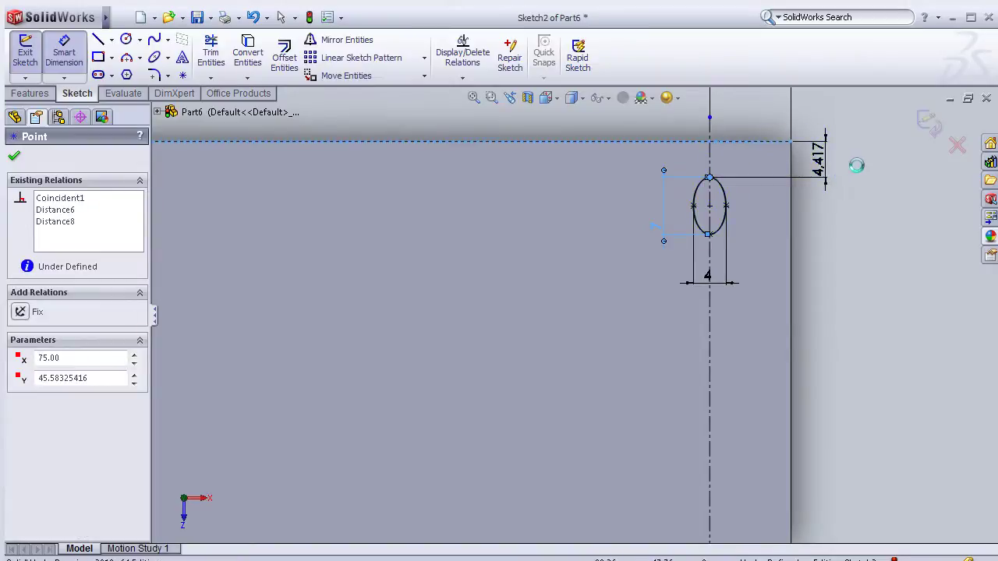
pyautogui.click(873, 179)
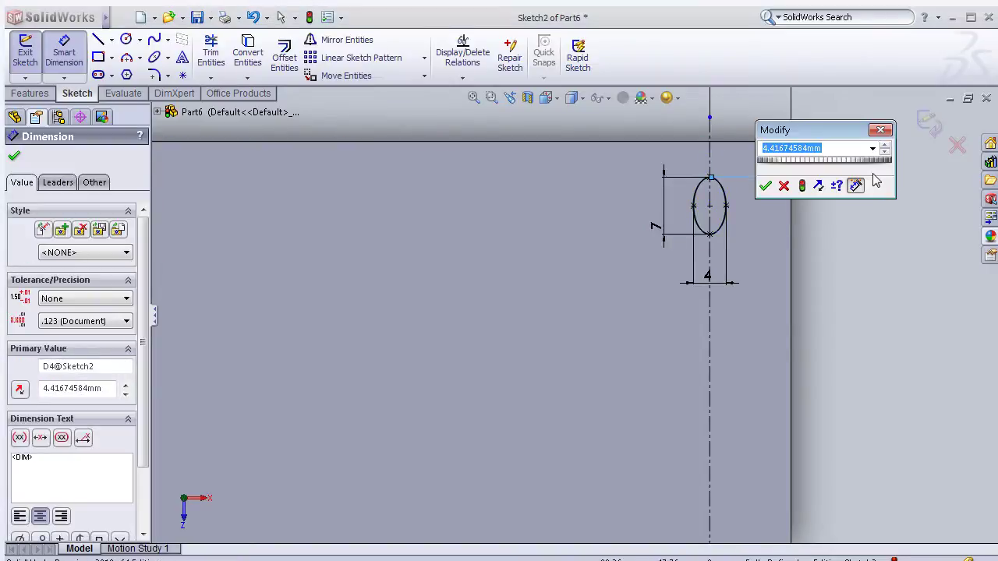
pyautogui.write('10')
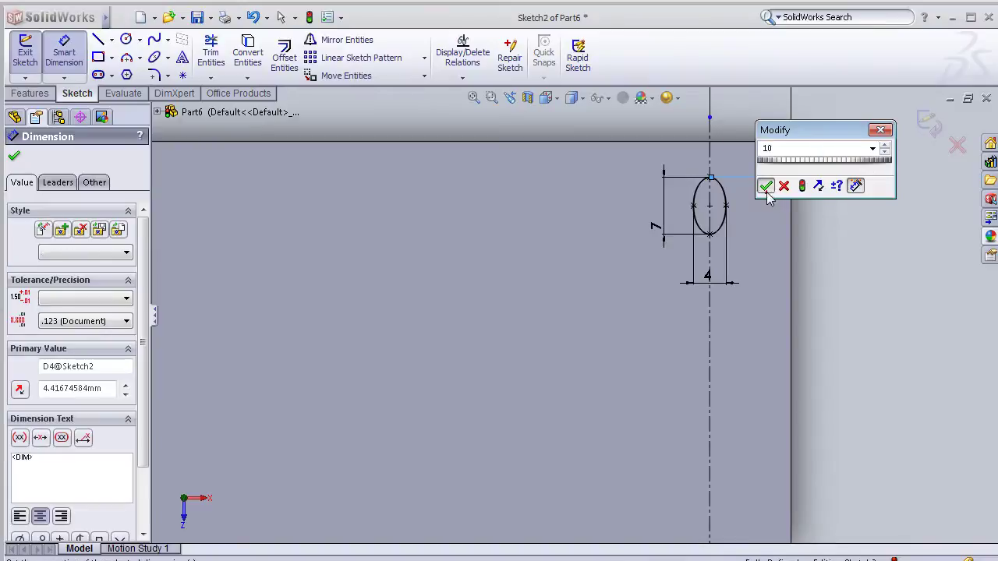
pyautogui.click(765, 185)
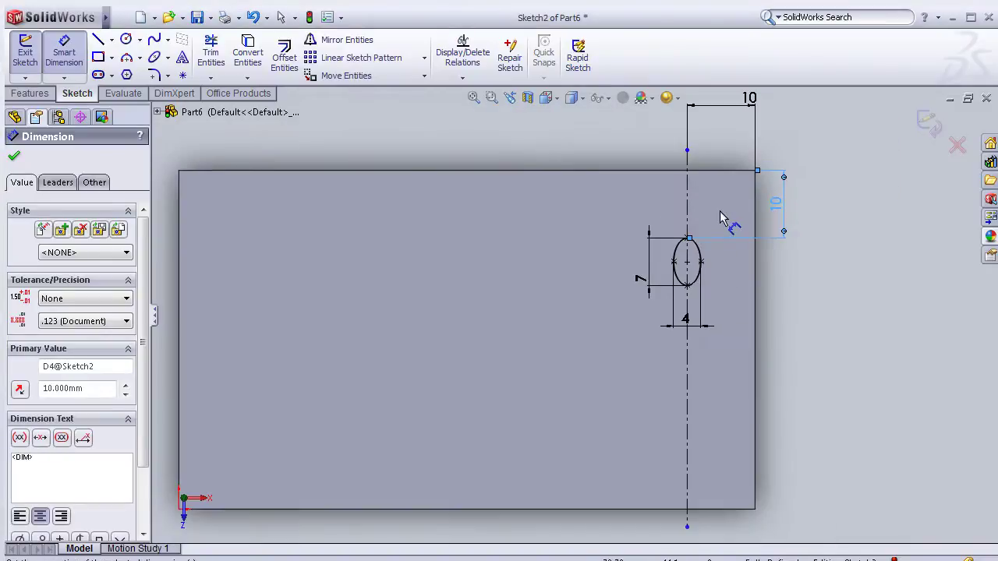
pyautogui.click(782, 209)
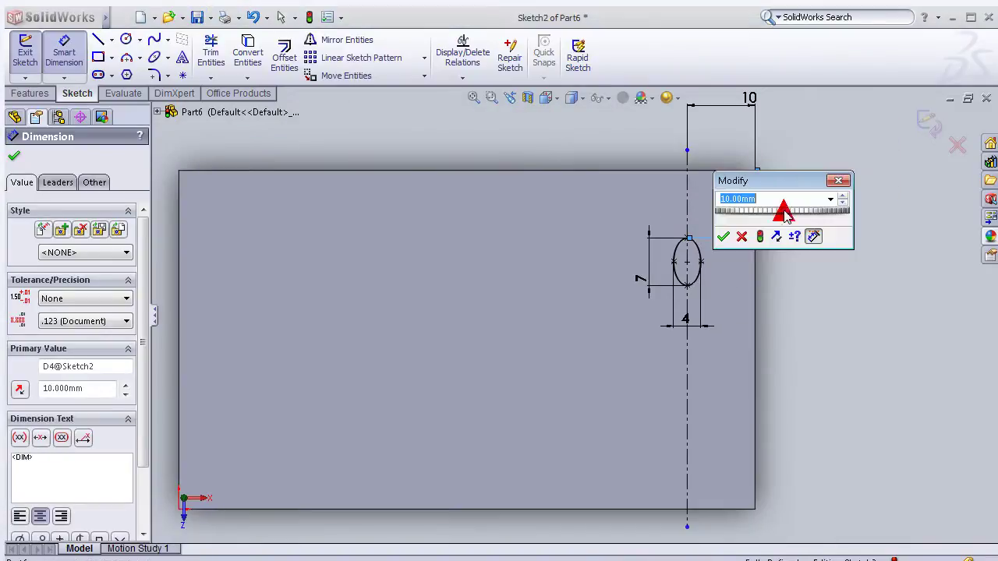
pyautogui.write('7')
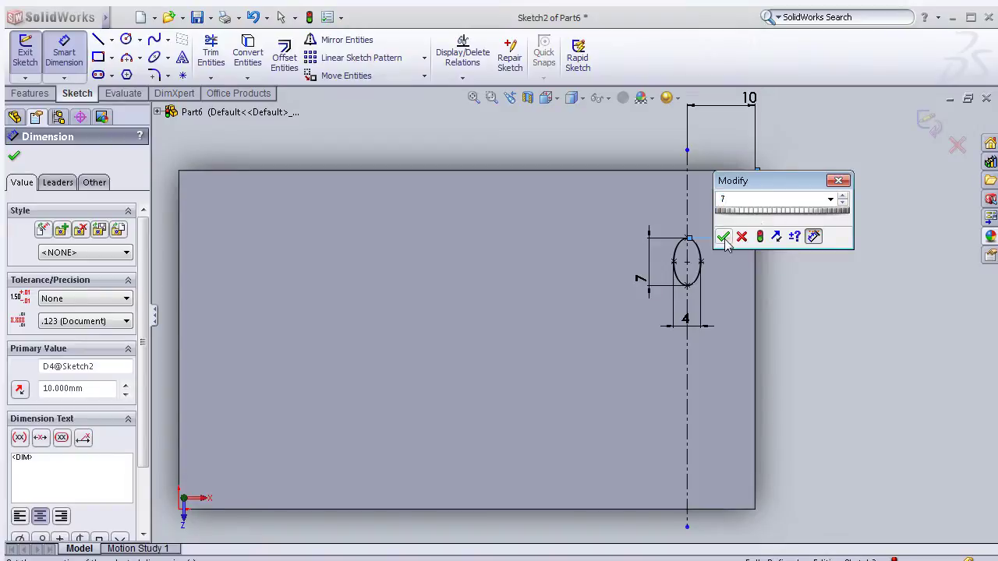
pyautogui.click(722, 236)
pyautogui.click(14, 156)
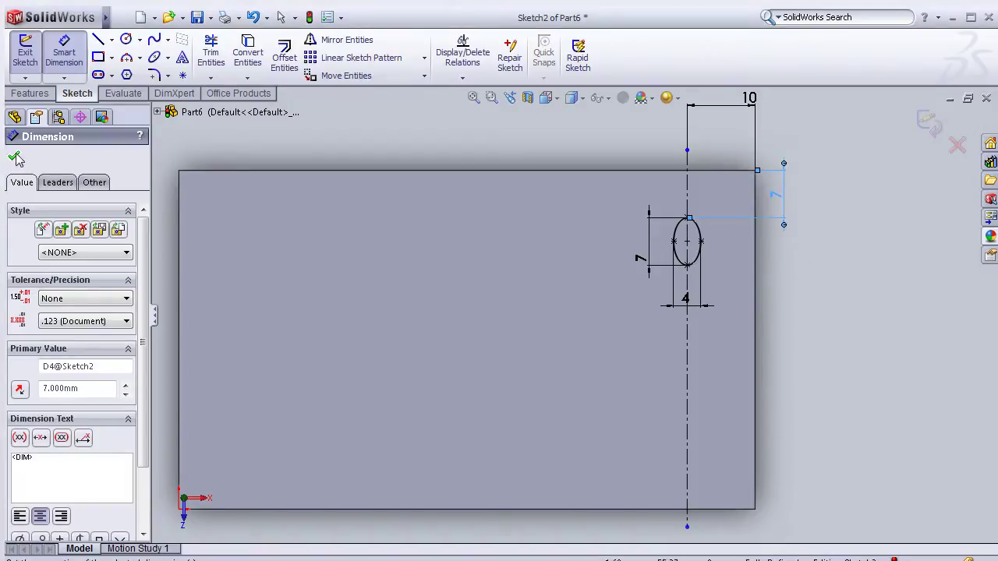
pyautogui.scroll(2, 655, 343)
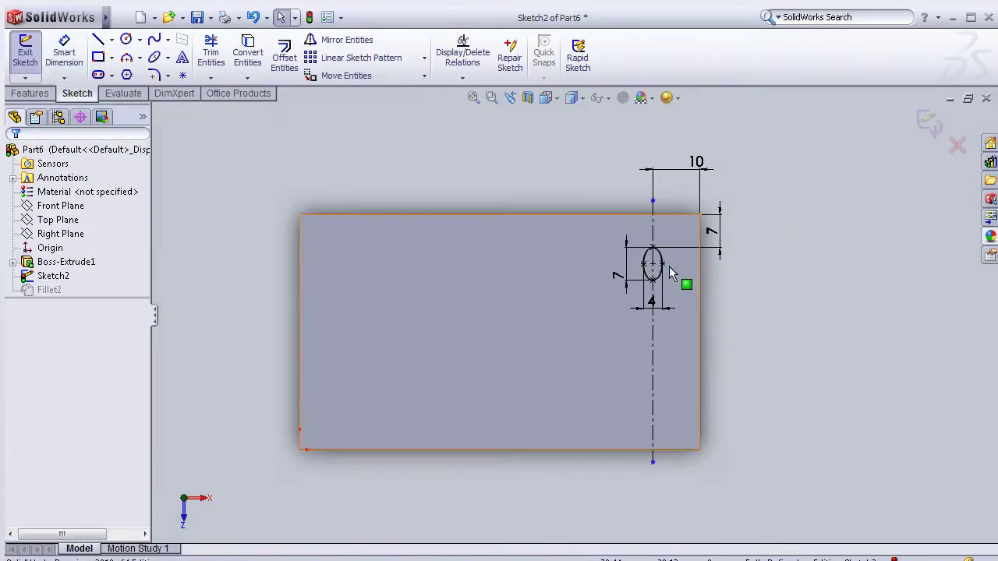
# - Exit the ellipse sketch and orbit the rounded box into a tilted 3D view
pyautogui.click(669, 307)
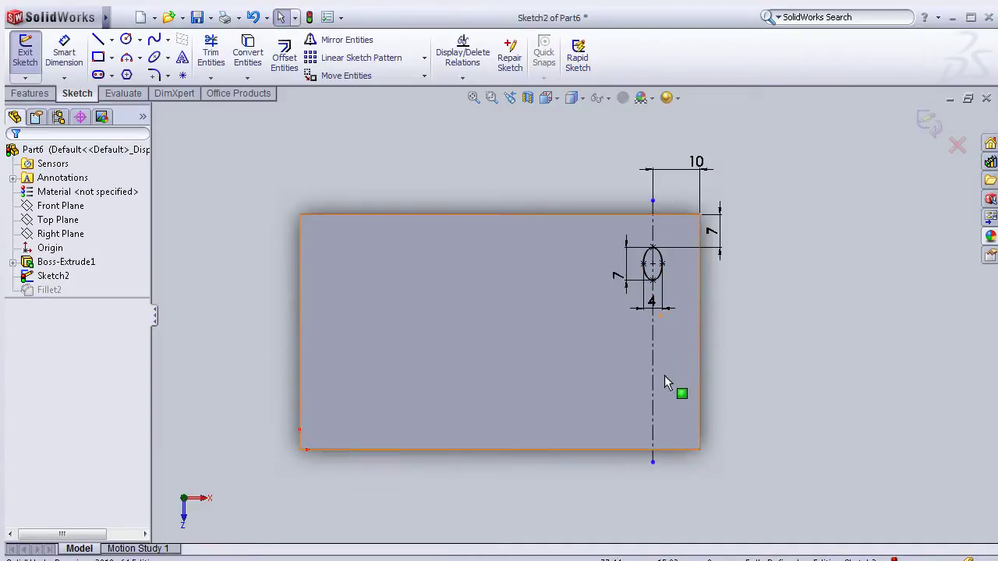
pyautogui.scroll(-1, 737, 293)
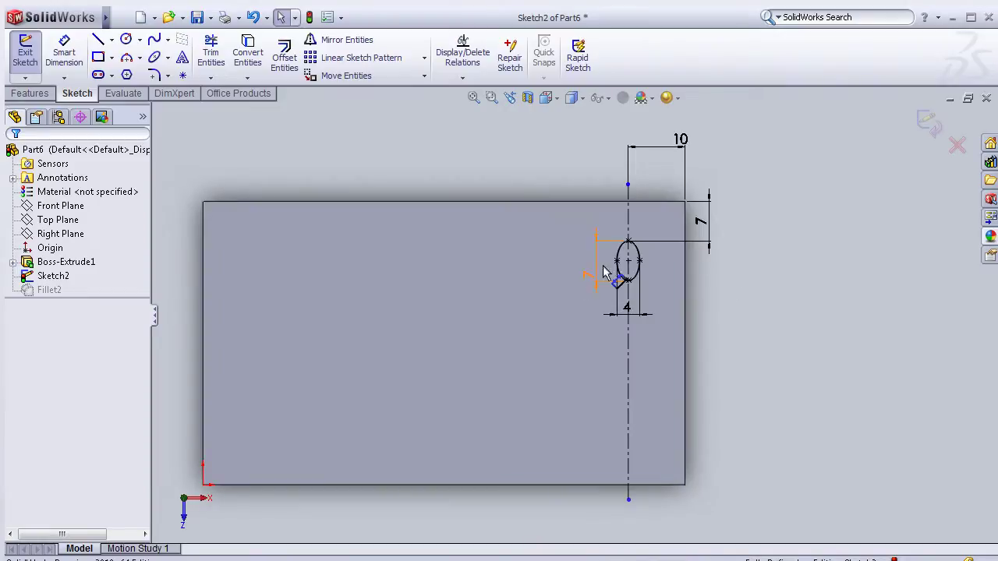
pyautogui.click(927, 125)
pyautogui.moveTo(585, 202)
pyautogui.mouseDown(button='middle')
pyautogui.moveTo(595, 120)
pyautogui.moveTo(545, 141)
pyautogui.mouseUp(button='middle')
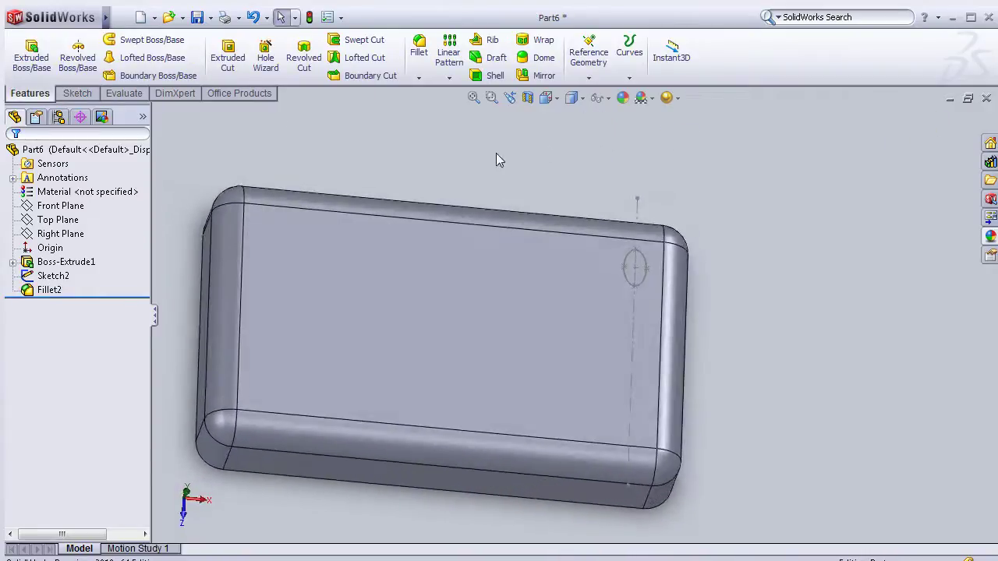
# - Try an extruded cut from Sketch2, cancel it, and turn the box over
pyautogui.click(233, 64)
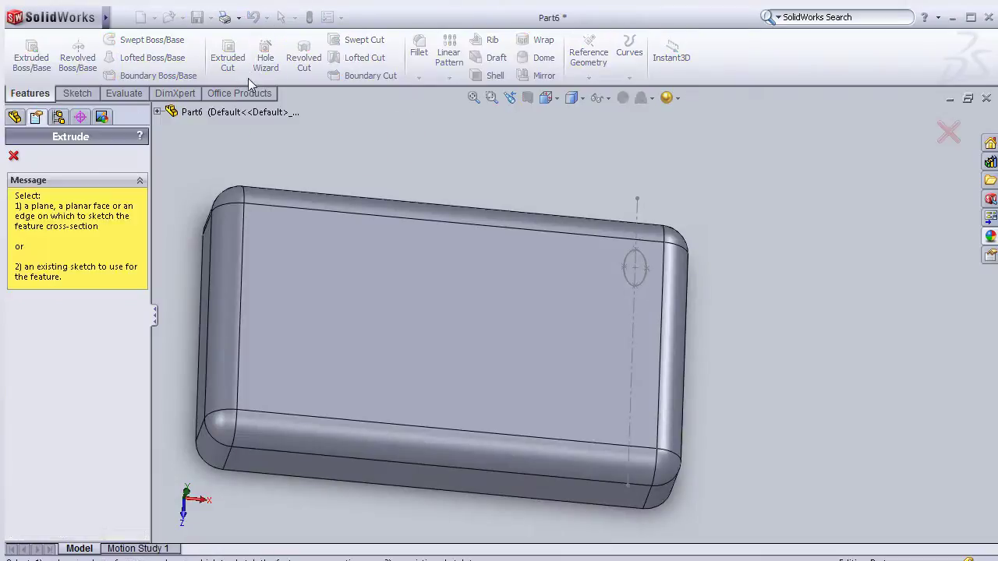
pyautogui.click(14, 156)
pyautogui.click(53, 275)
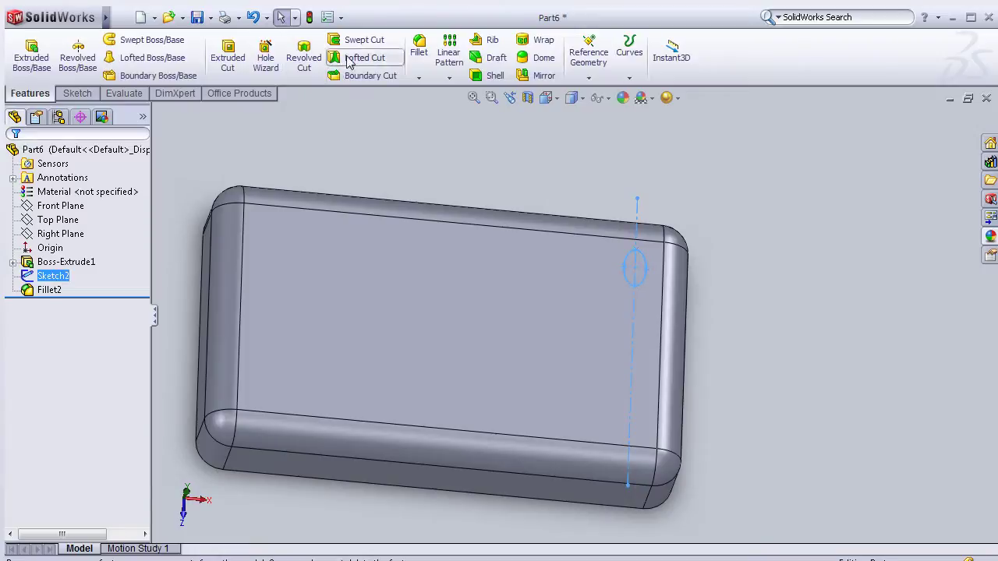
pyautogui.click(231, 62)
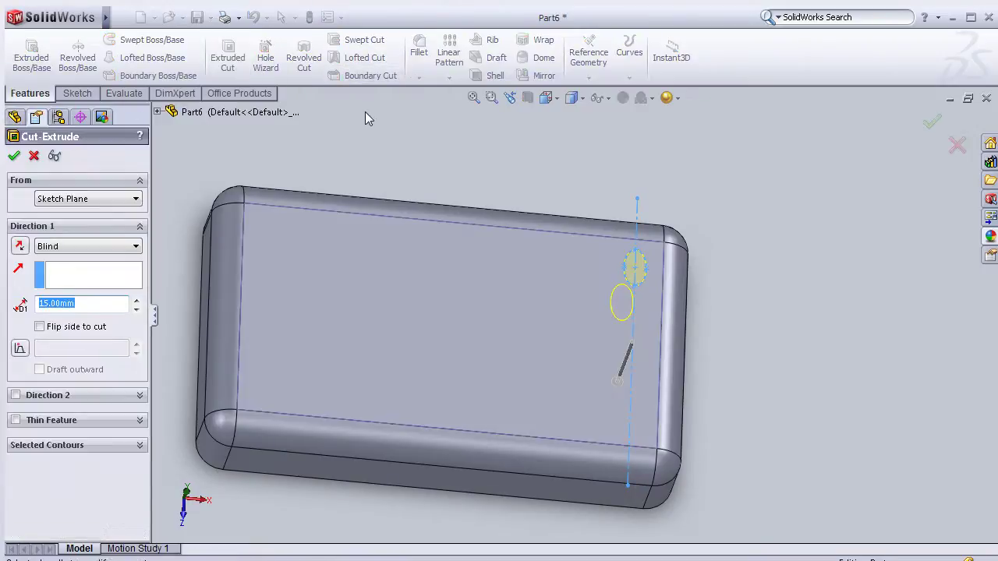
pyautogui.moveTo(365, 111); pyautogui.dragTo(262, 164, button='middle')
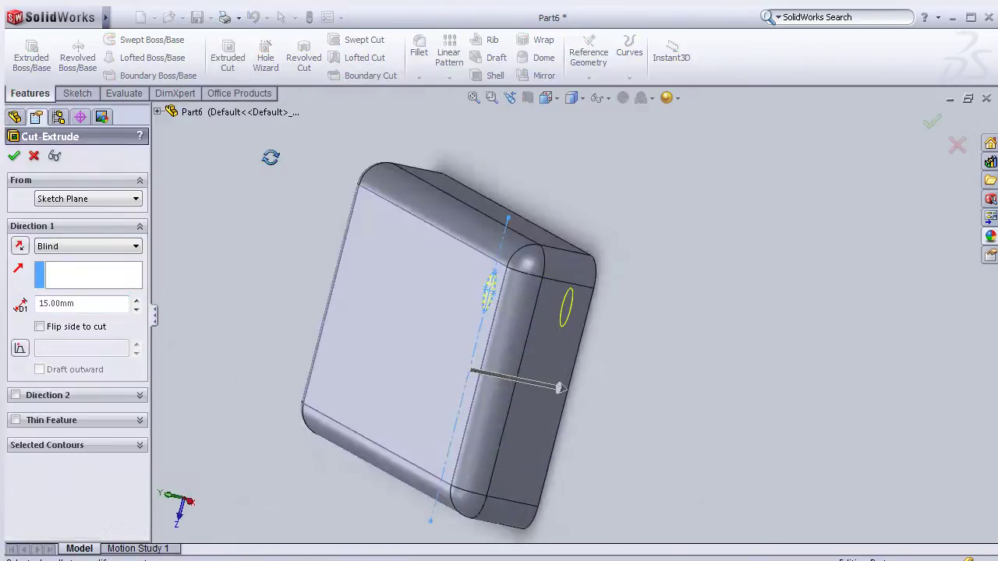
pyautogui.click(957, 145)
pyautogui.moveTo(729, 195); pyautogui.dragTo(496, 282, button='middle')
# - Apply a 2 mm Shell with the large flat face removed, then orbit to inspect
pyautogui.click(497, 281)
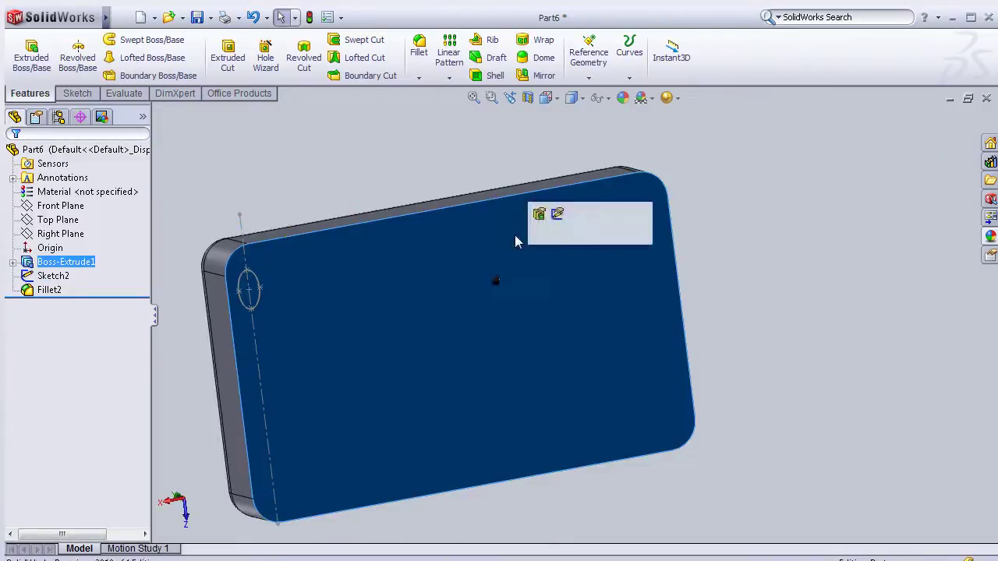
pyautogui.click(495, 76)
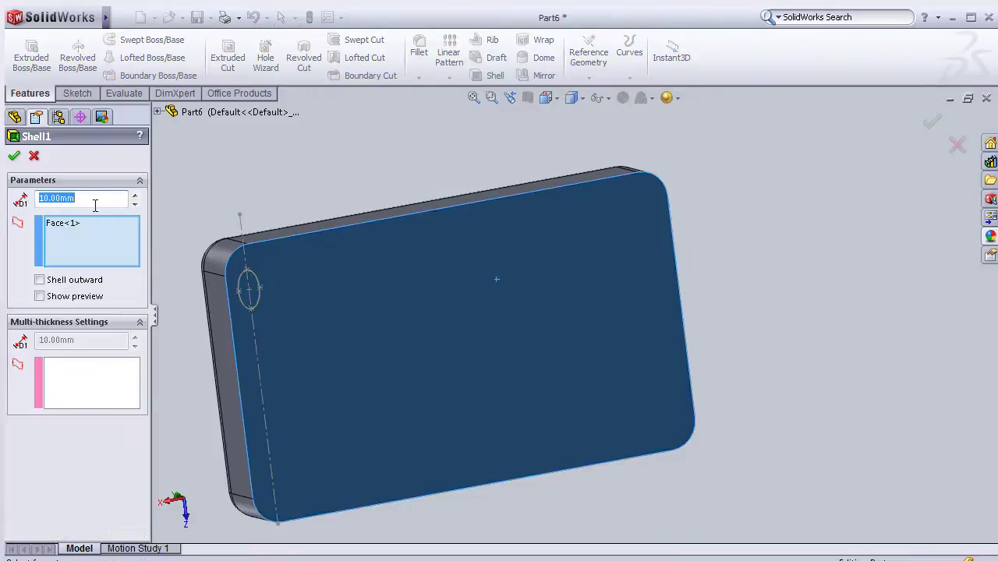
pyautogui.write('2')
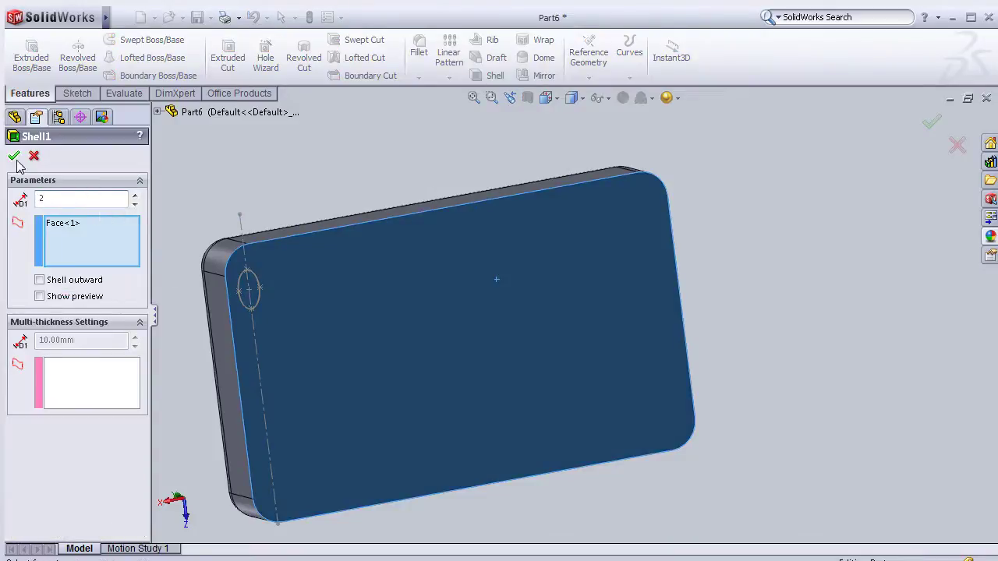
pyautogui.click(14, 156)
pyautogui.moveTo(347, 183)
pyautogui.mouseDown(button='middle')
pyautogui.moveTo(526, 210)
pyautogui.moveTo(489, 201)
pyautogui.mouseUp(button='middle')
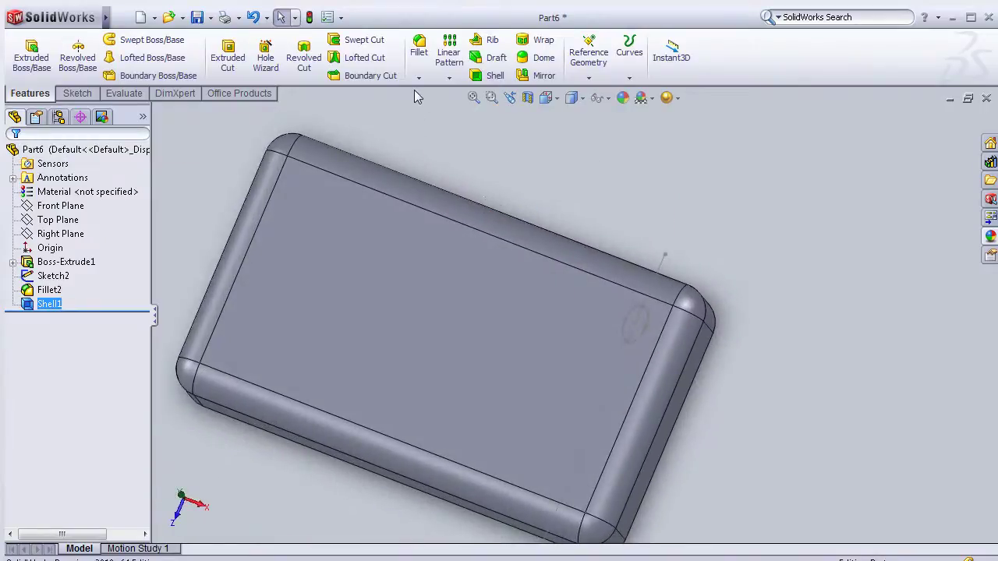
# - Cut the Sketch2 ellipse into the wall as a Blind 15.00 mm Extruded Cut
pyautogui.click(67, 279)
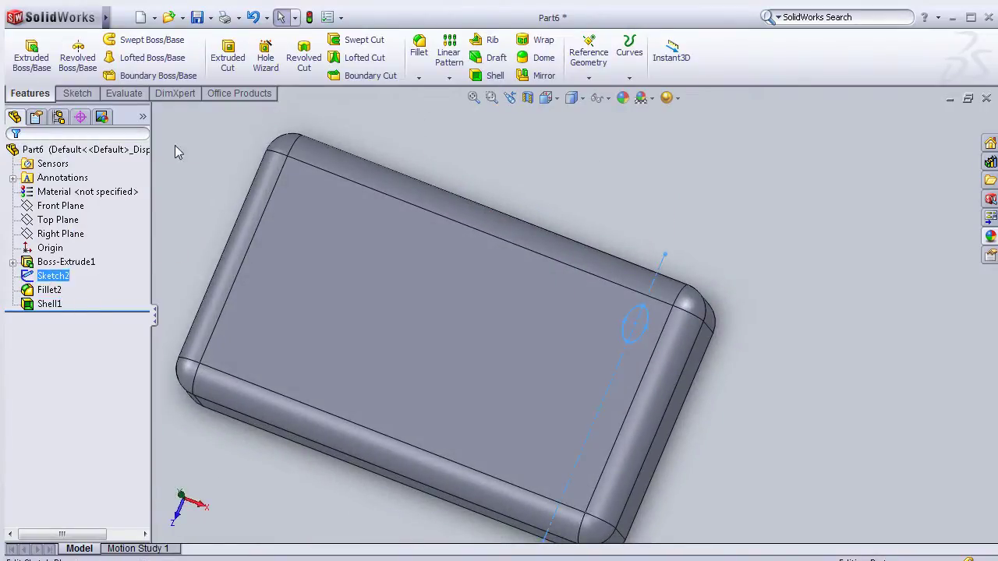
pyautogui.click(229, 65)
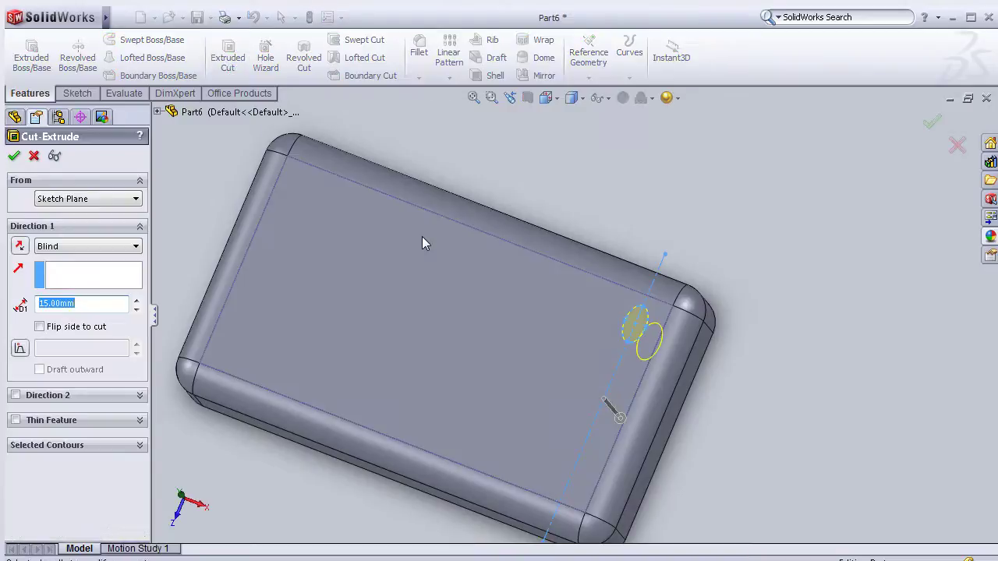
pyautogui.click(14, 155)
pyautogui.moveTo(568, 200)
pyautogui.mouseDown(button='middle')
pyautogui.moveTo(677, 193)
pyautogui.moveTo(672, 185)
pyautogui.mouseUp(button='middle')
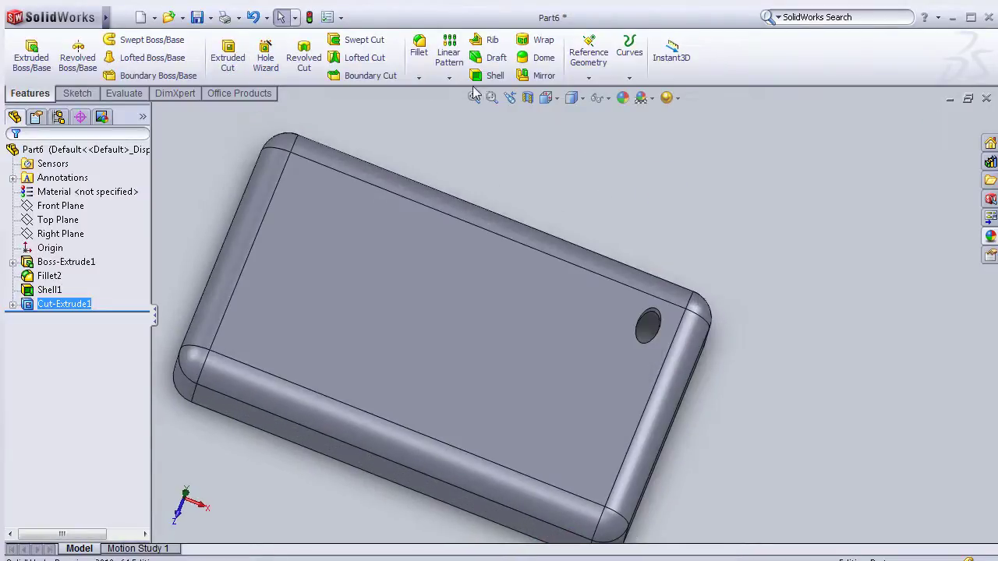
pyautogui.click(452, 61)
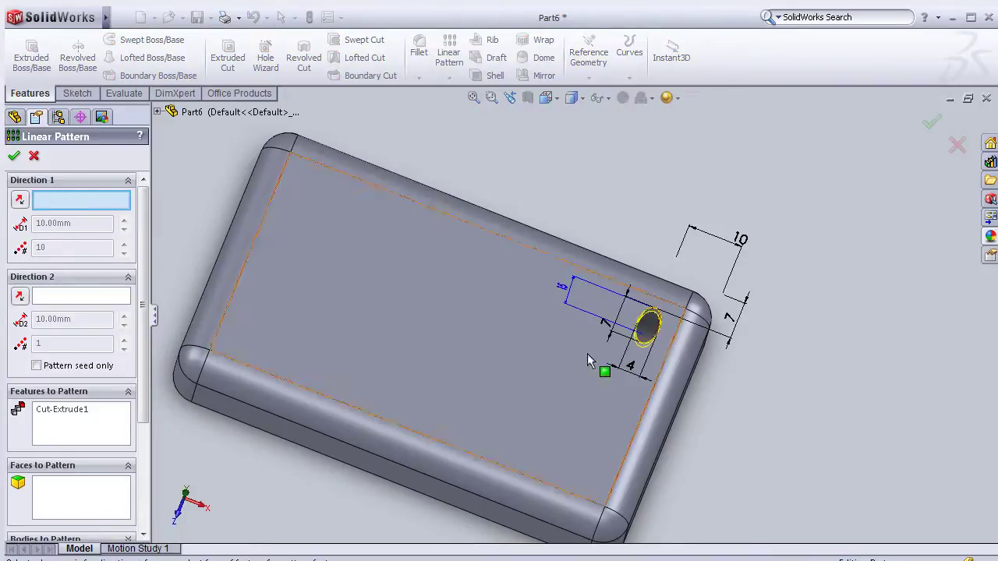
# - Pattern the elliptical hole along the edge as 4 instances spaced 9.75 mm apart
pyautogui.click(664, 366)
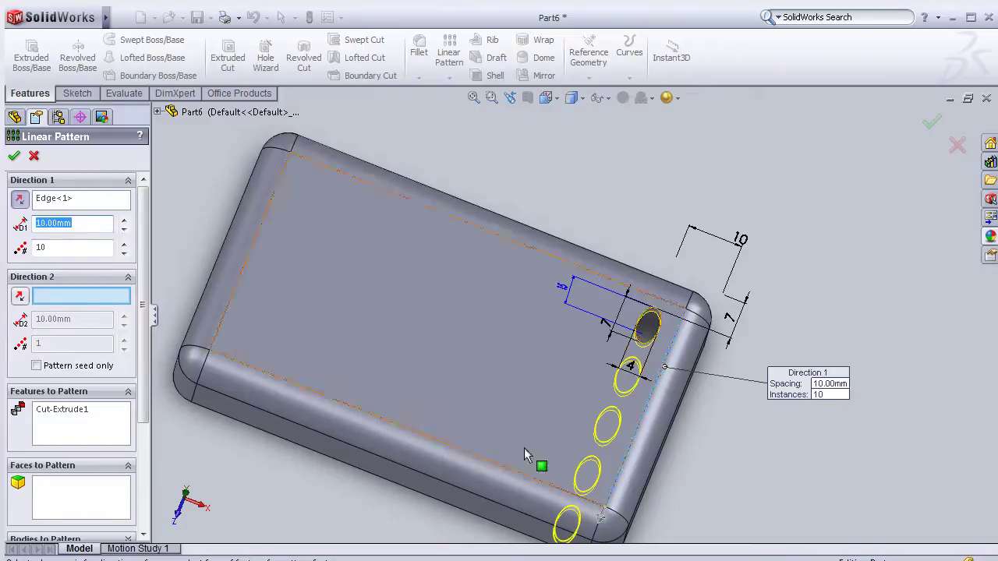
pyautogui.click(55, 248)
pyautogui.write('4')
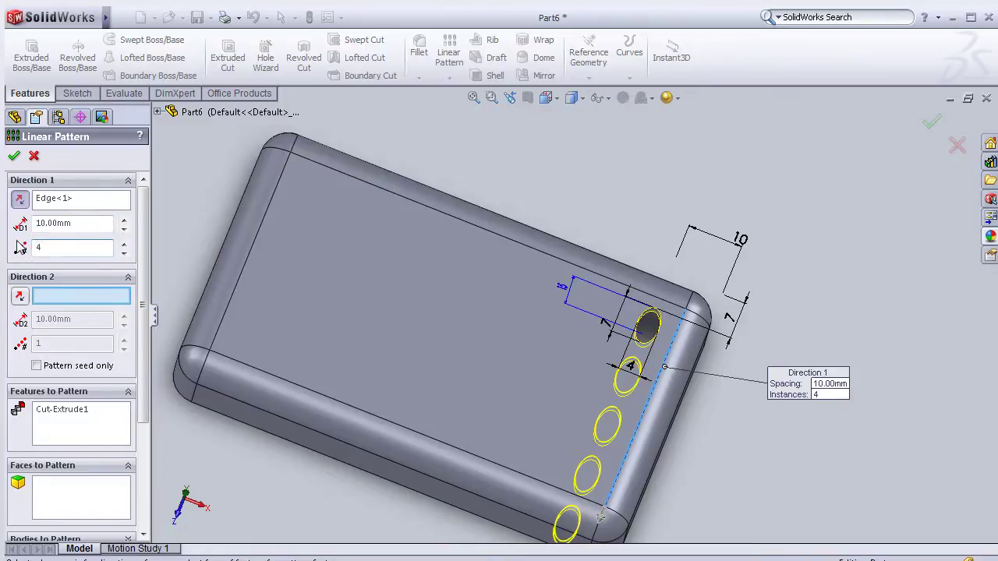
pyautogui.moveTo(491, 148); pyautogui.dragTo(480, 222, button='middle')
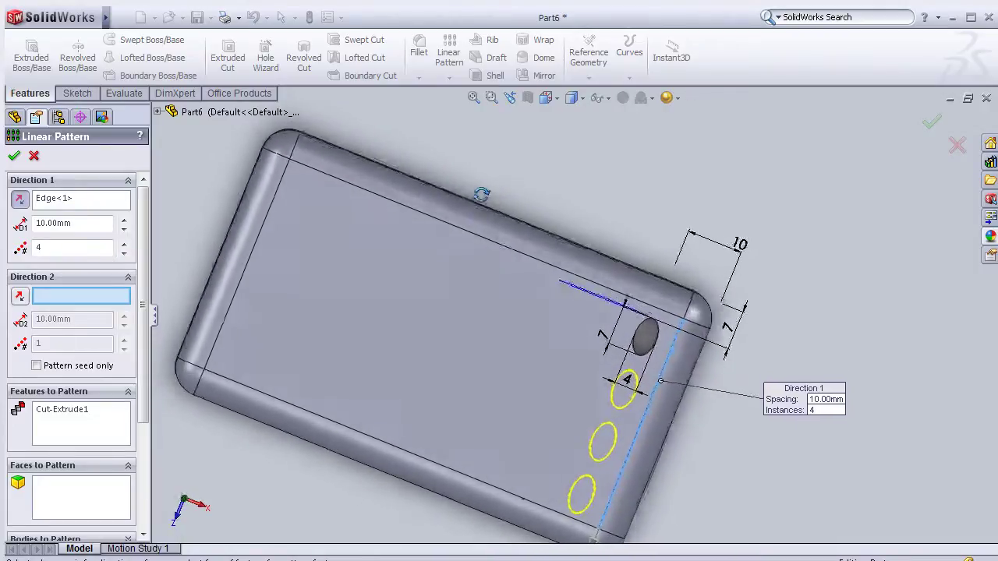
pyautogui.doubleClick(47, 225)
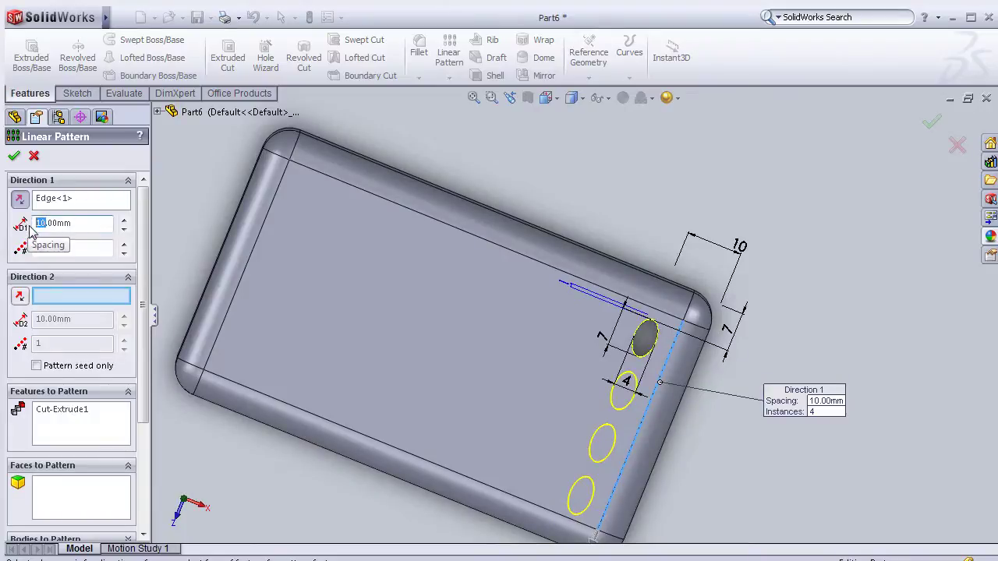
pyautogui.write('9')
pyautogui.press('Return')
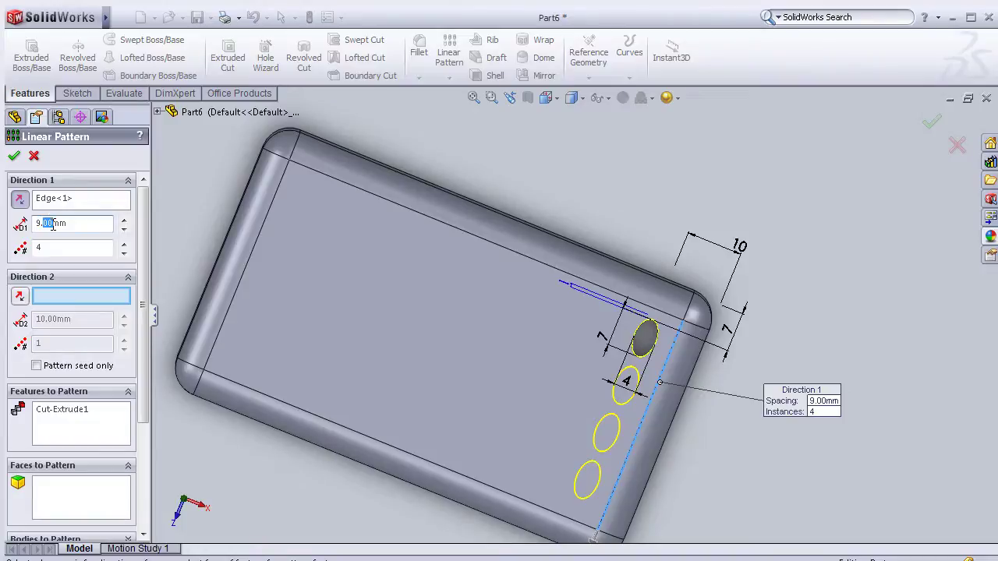
pyautogui.write('9.5')
pyautogui.press('Return')
pyautogui.moveTo(367, 167); pyautogui.dragTo(390, 187, button='middle')
pyautogui.write('9.75')
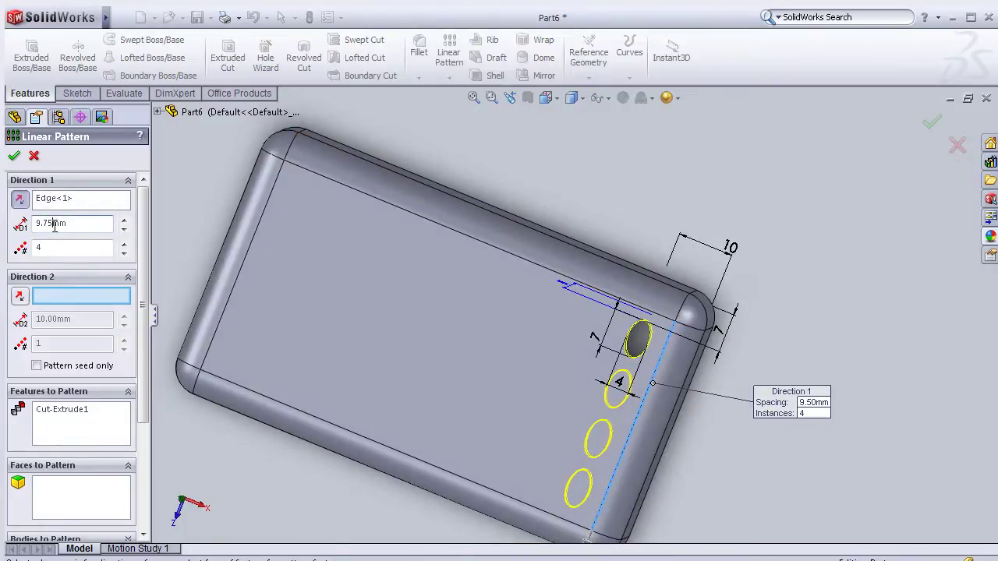
pyautogui.press('Return')
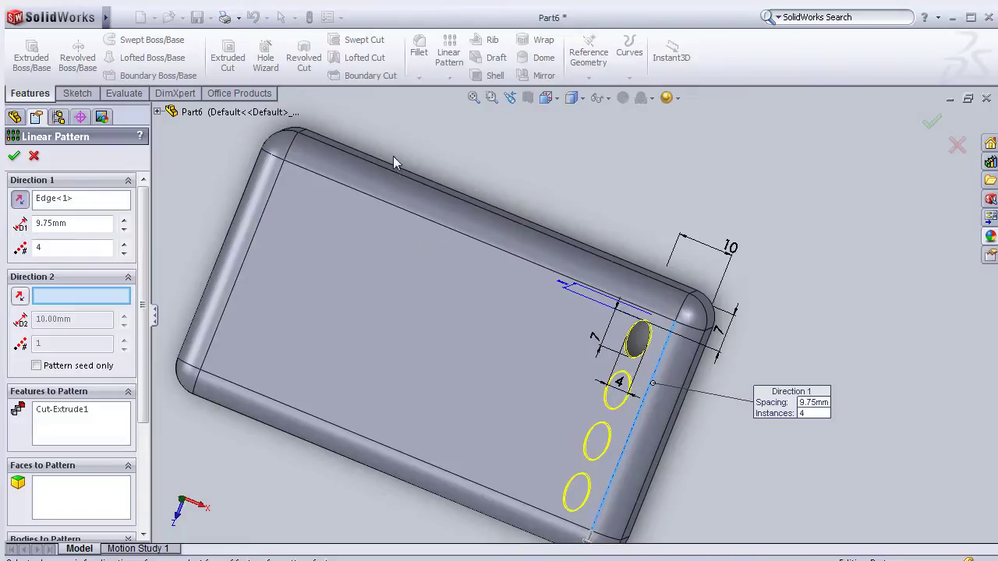
pyautogui.moveTo(544, 174); pyautogui.dragTo(554, 168, button='middle')
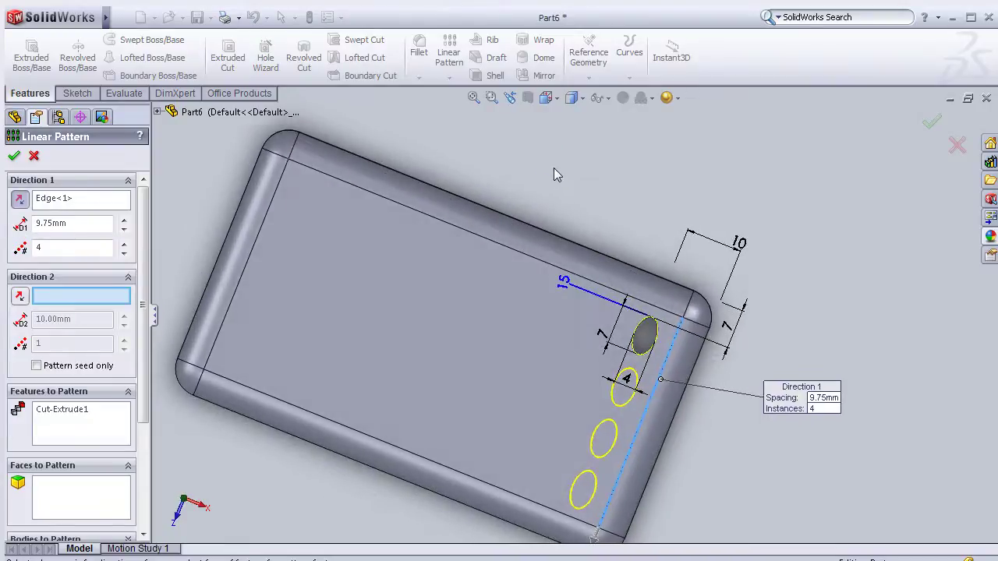
# - Add a reversed second direction along the long top edge: 4 instances at 10 mm
pyautogui.click(485, 240)
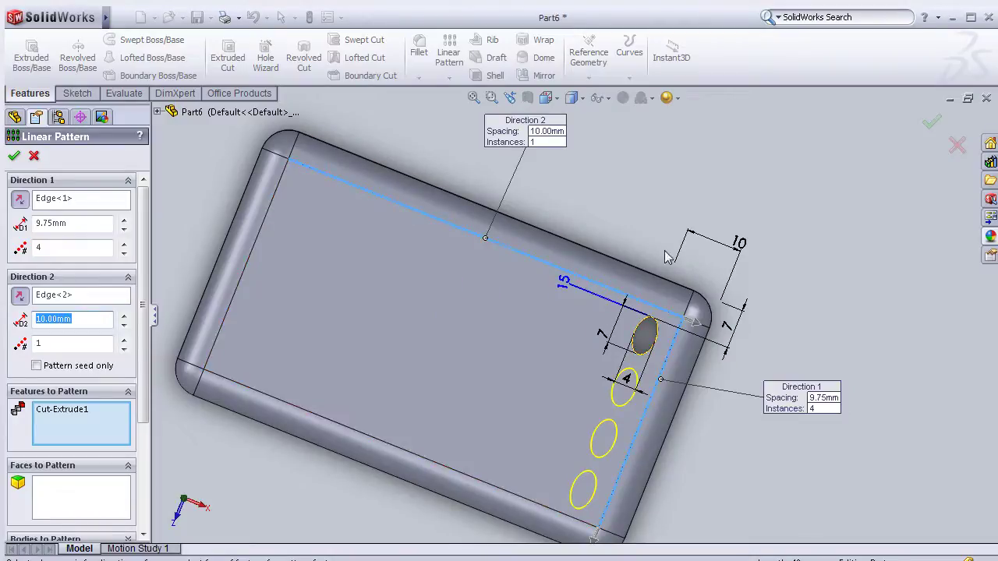
pyautogui.scroll(-2, 725, 274)
pyautogui.scroll(3, 720, 277)
pyautogui.scroll(2, 717, 277)
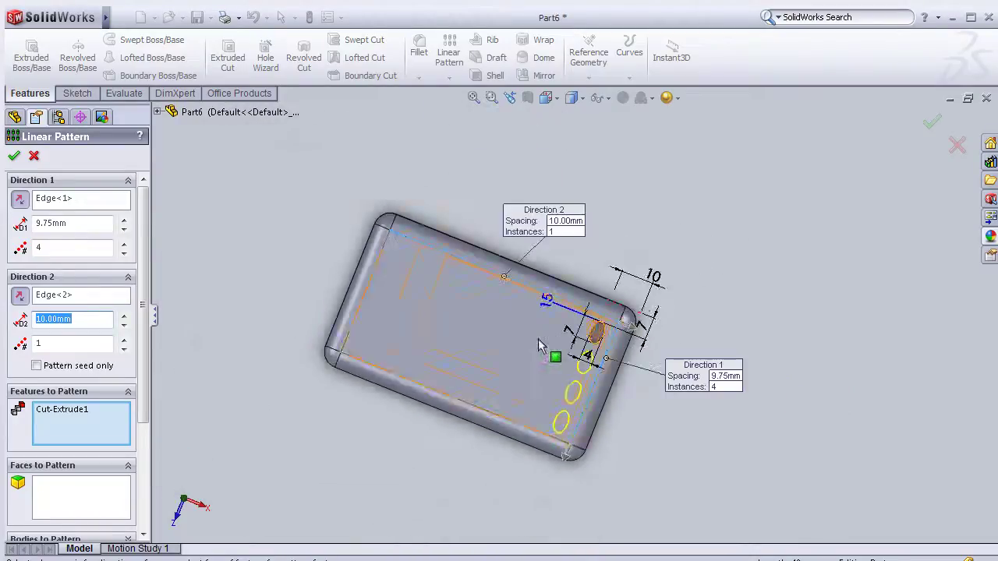
pyautogui.scroll(2, 559, 351)
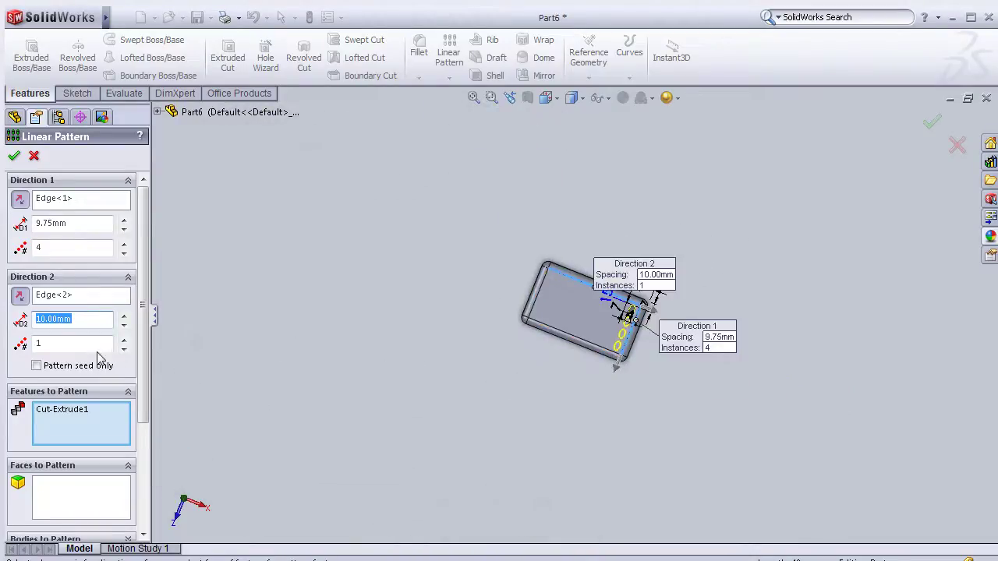
pyautogui.click(124, 341)
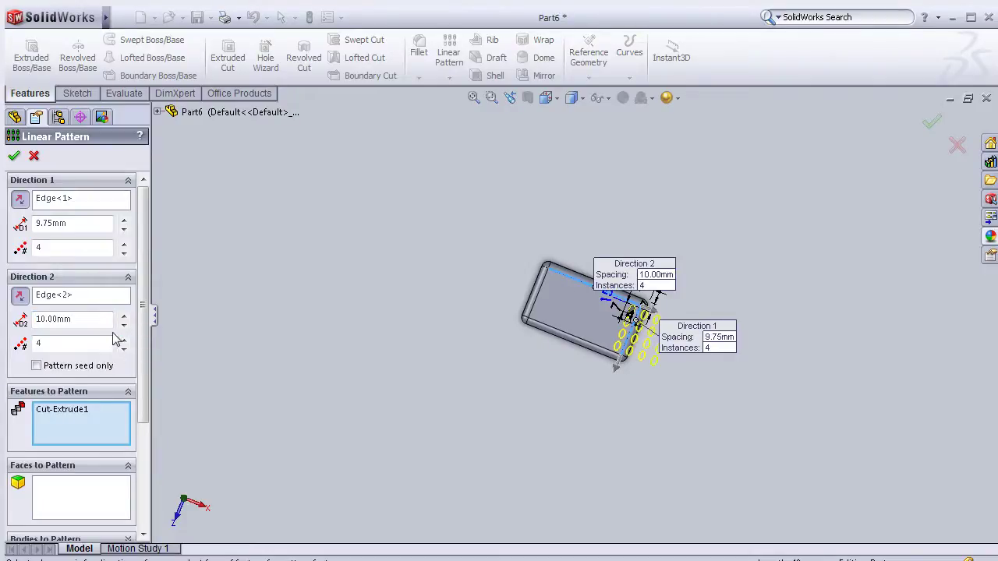
pyautogui.click(21, 321)
pyautogui.moveTo(316, 343); pyautogui.dragTo(339, 329, button='middle')
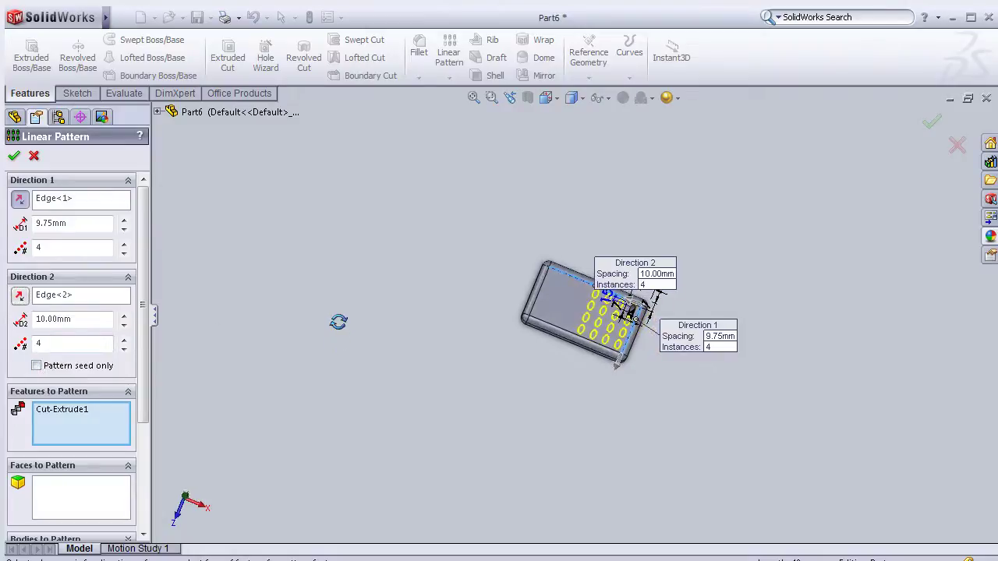
pyautogui.scroll(-3, 340, 329)
pyautogui.scroll(-2, 627, 411)
pyautogui.scroll(1, 627, 410)
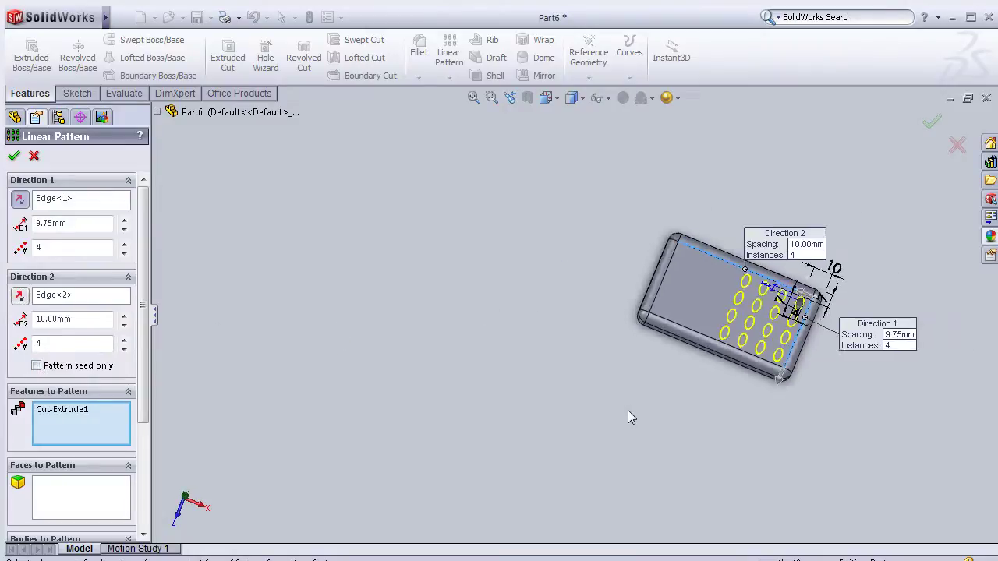
pyautogui.scroll(-1, 627, 410)
pyautogui.scroll(-2, 623, 413)
pyautogui.scroll(1, 740, 251)
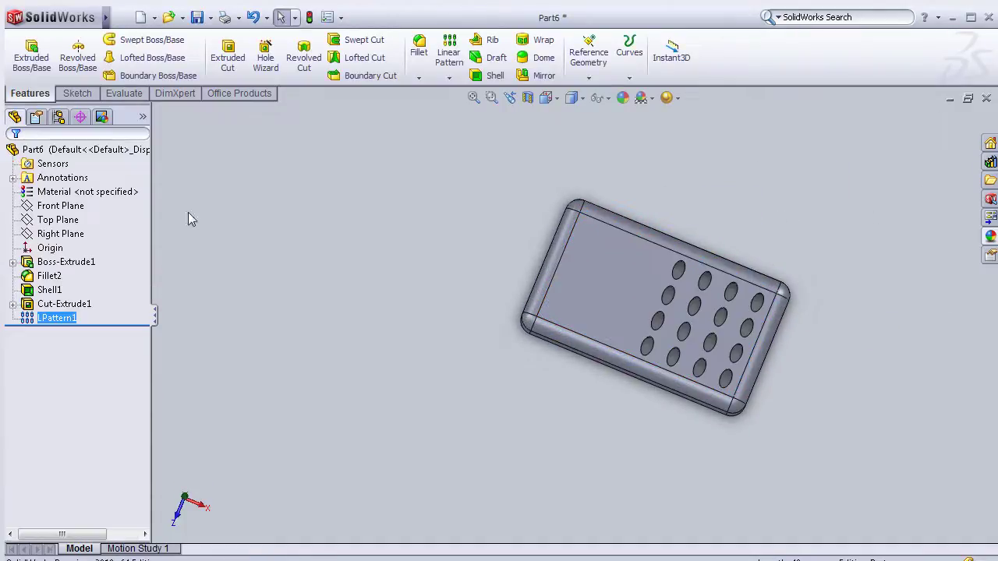
# - Open Sketch3 on the perforated face and turn the view Normal To it
pyautogui.scroll(-2, 705, 353)
pyautogui.scroll(-1, 705, 353)
pyautogui.moveTo(524, 394)
pyautogui.mouseDown(button='middle')
pyautogui.moveTo(452, 459)
pyautogui.moveTo(516, 463)
pyautogui.moveTo(541, 379)
pyautogui.moveTo(461, 430)
pyautogui.moveTo(590, 304)
pyautogui.mouseUp(button='middle')
pyautogui.click(554, 223)
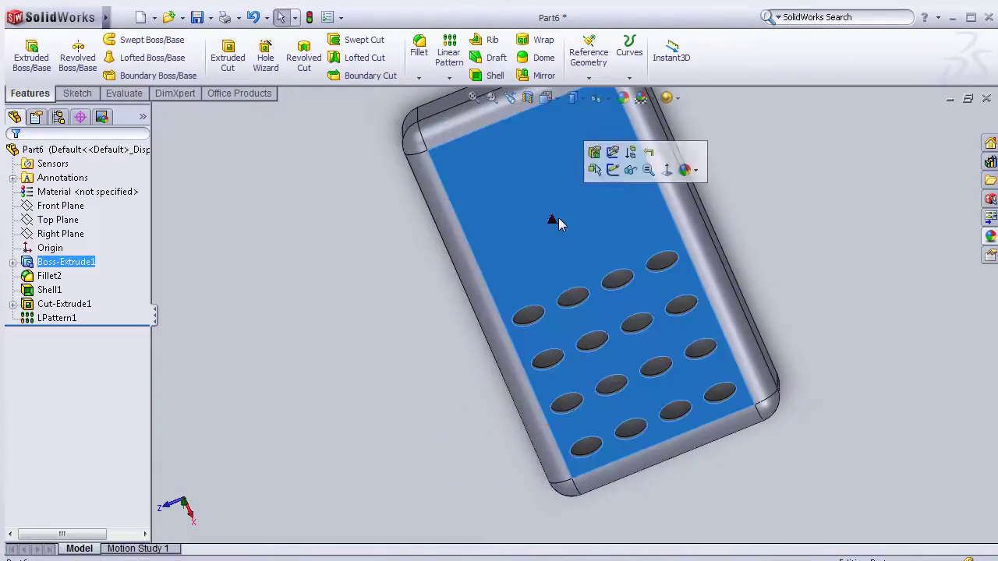
pyautogui.click(612, 169)
pyautogui.press('space')
pyautogui.click(649, 267)
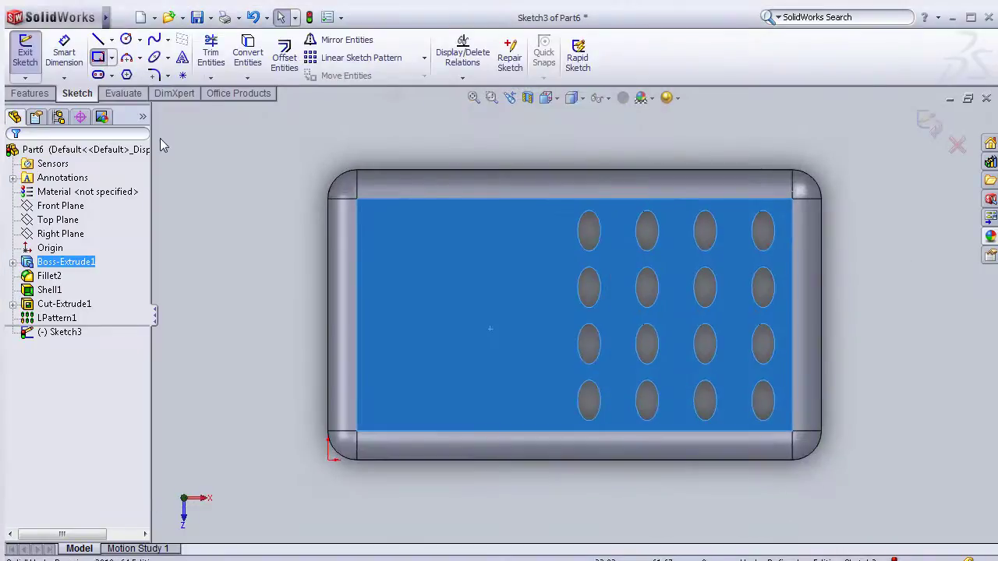
pyautogui.click(98, 58)
# - Draw a corner rectangle left of the hole grid and dimension its width to 25
pyautogui.click(380, 229)
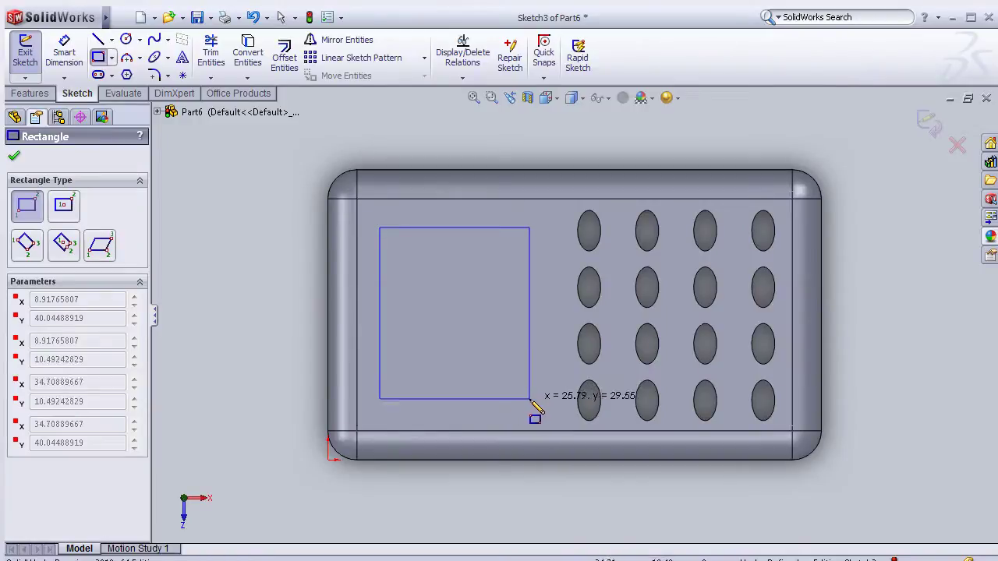
pyautogui.click(529, 399)
pyautogui.click(48, 50)
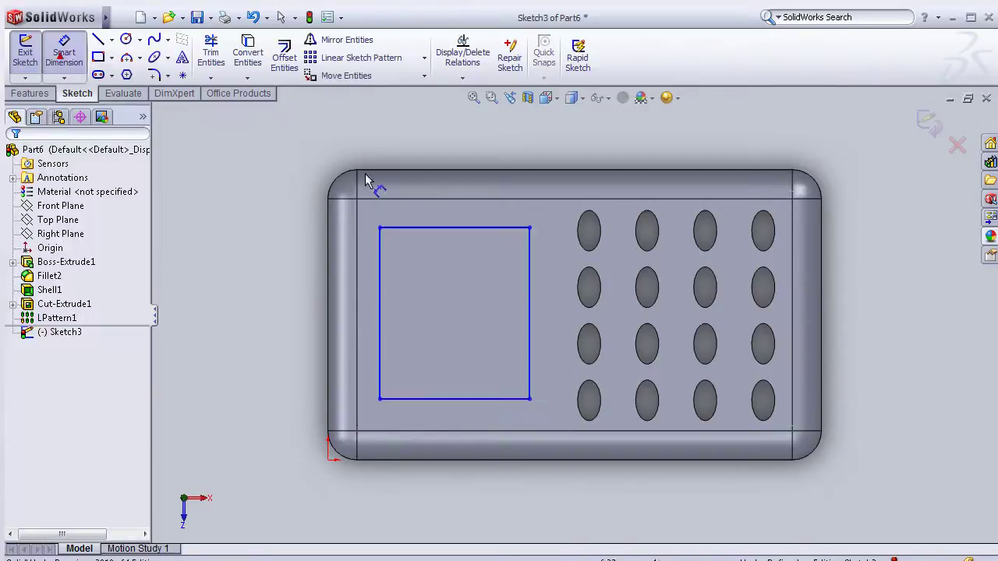
pyautogui.click(433, 236)
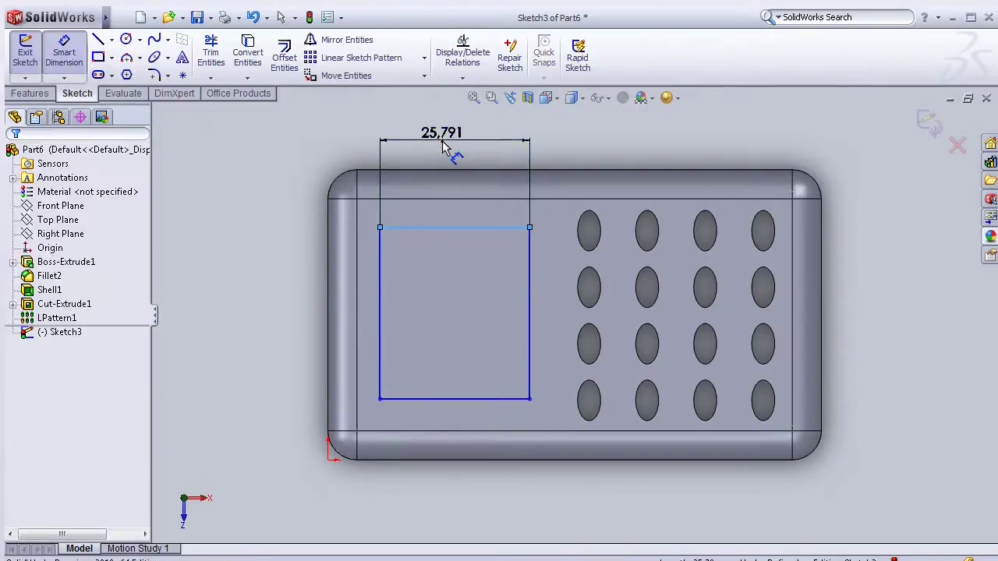
pyautogui.click(443, 147)
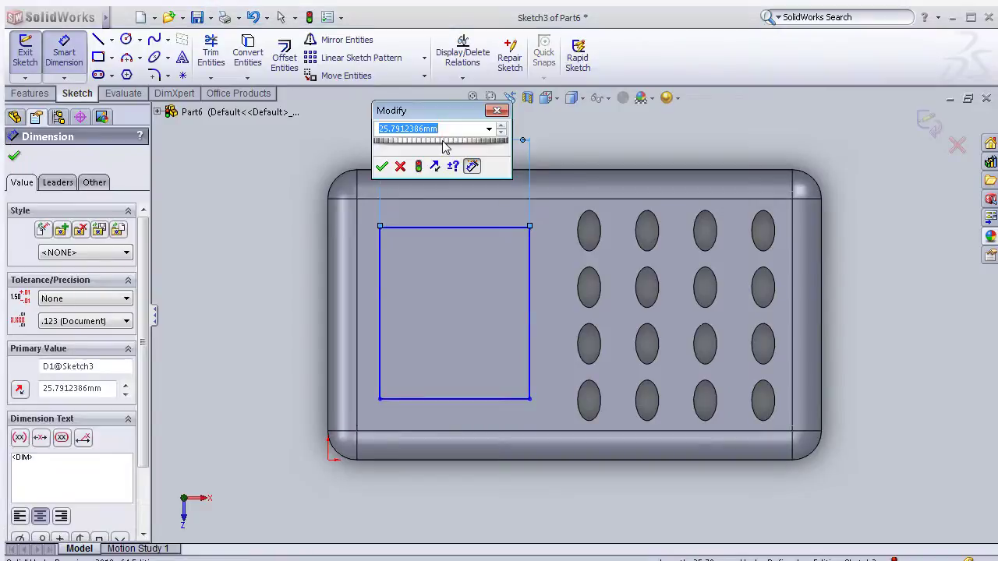
pyautogui.write('25')
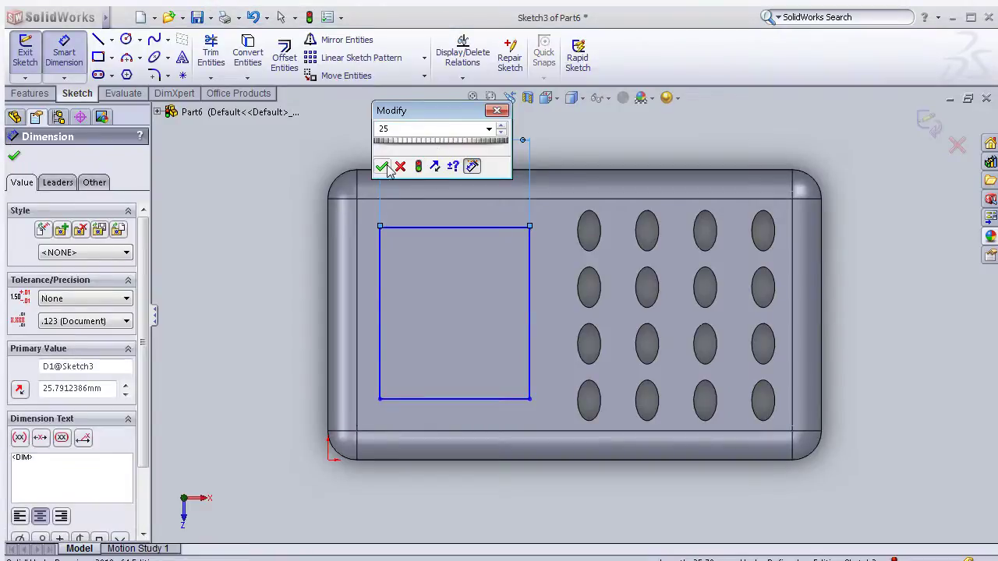
pyautogui.click(382, 166)
# - Dimension the rectangle's height to 35 and finish dimensioning
pyautogui.click(380, 277)
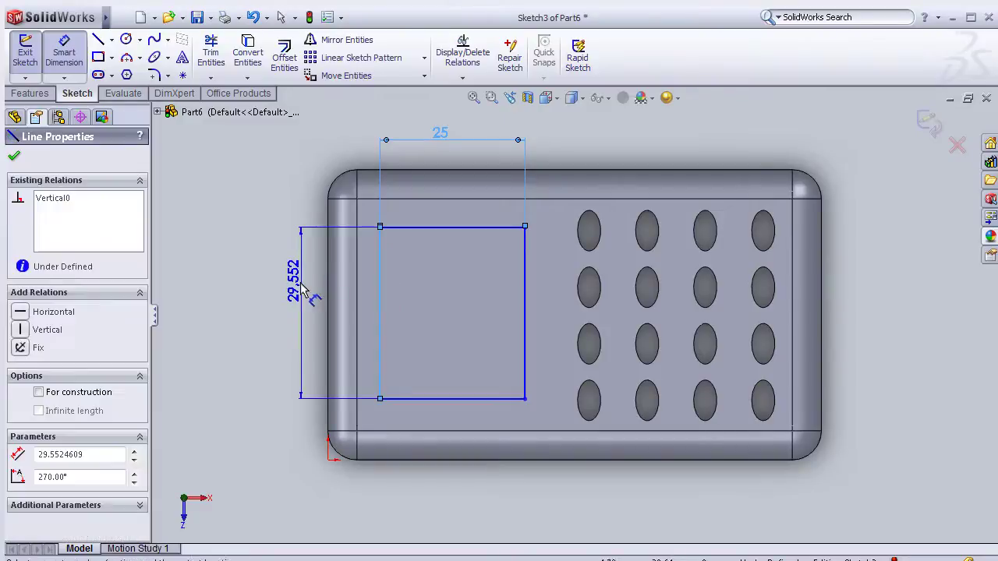
pyautogui.click(295, 296)
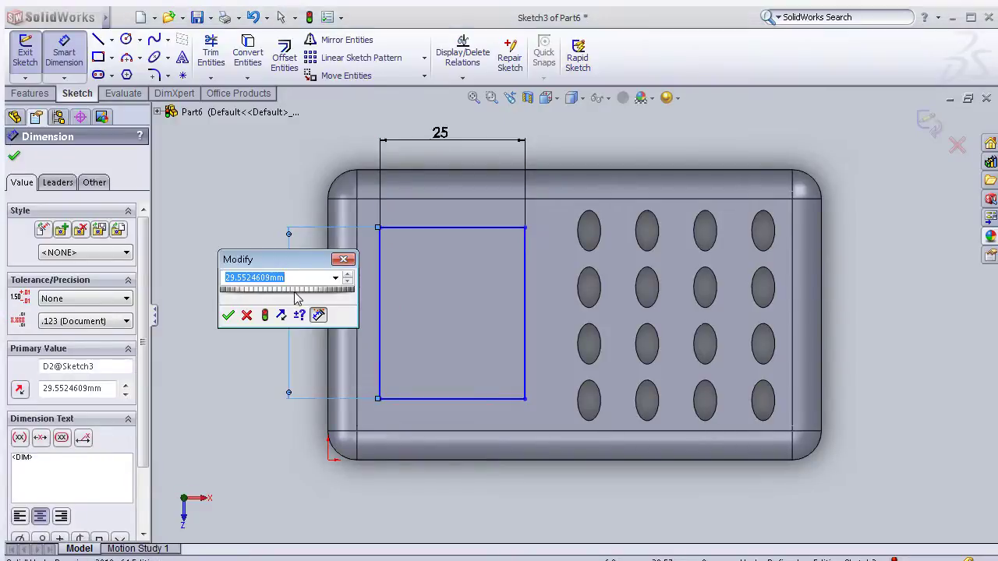
pyautogui.write('35')
pyautogui.click(227, 315)
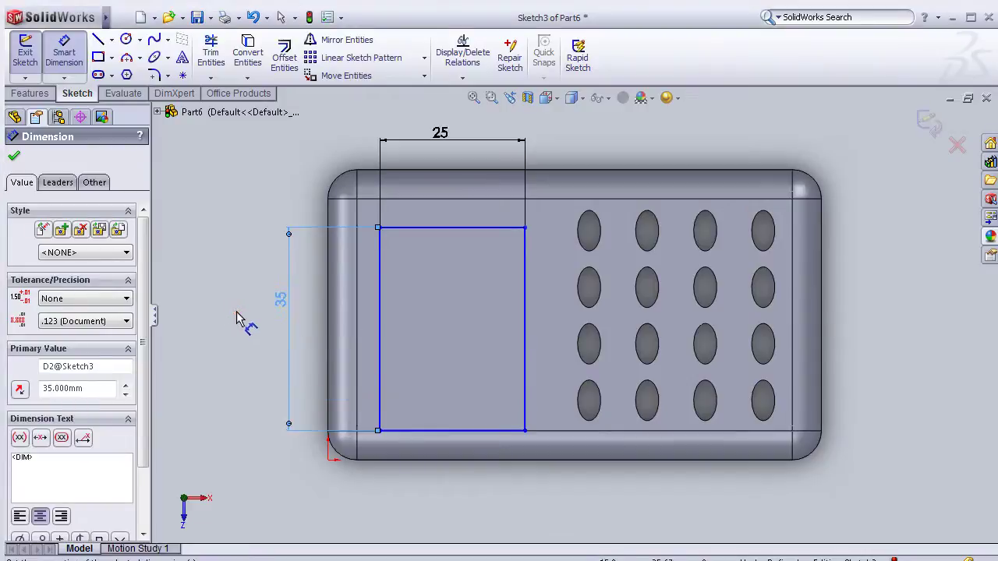
pyautogui.press('f')
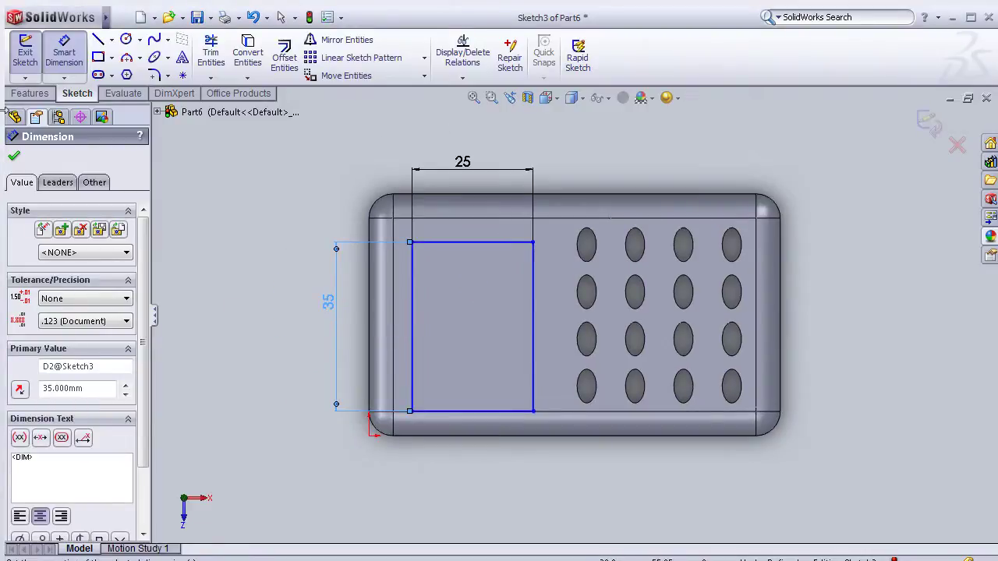
pyautogui.click(13, 160)
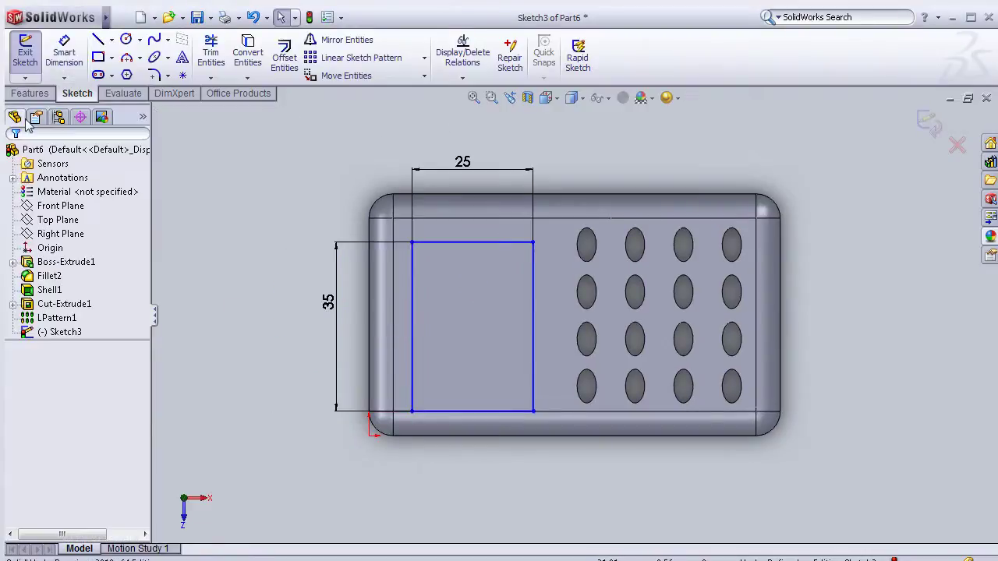
pyautogui.click(120, 17)
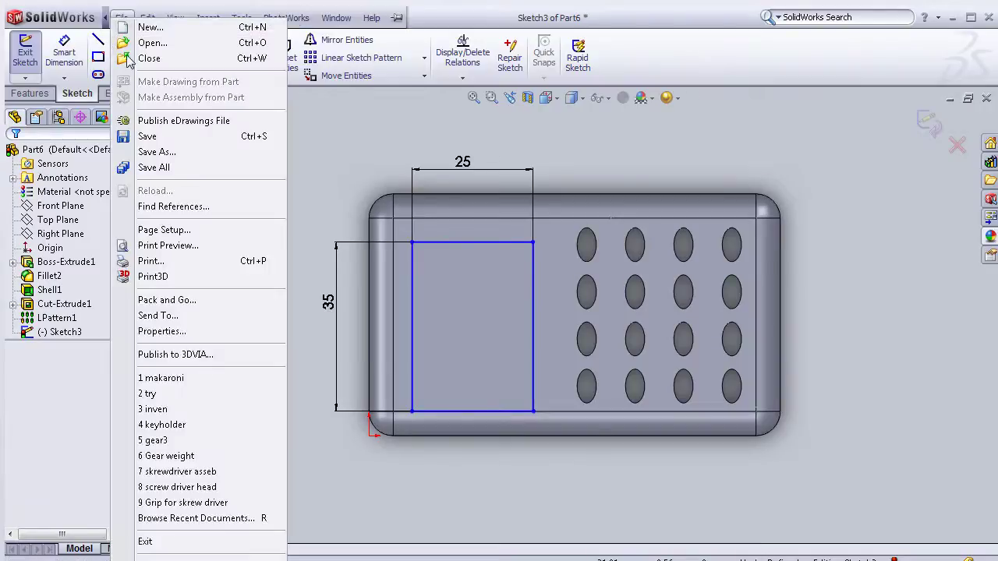
pyautogui.click(339, 149)
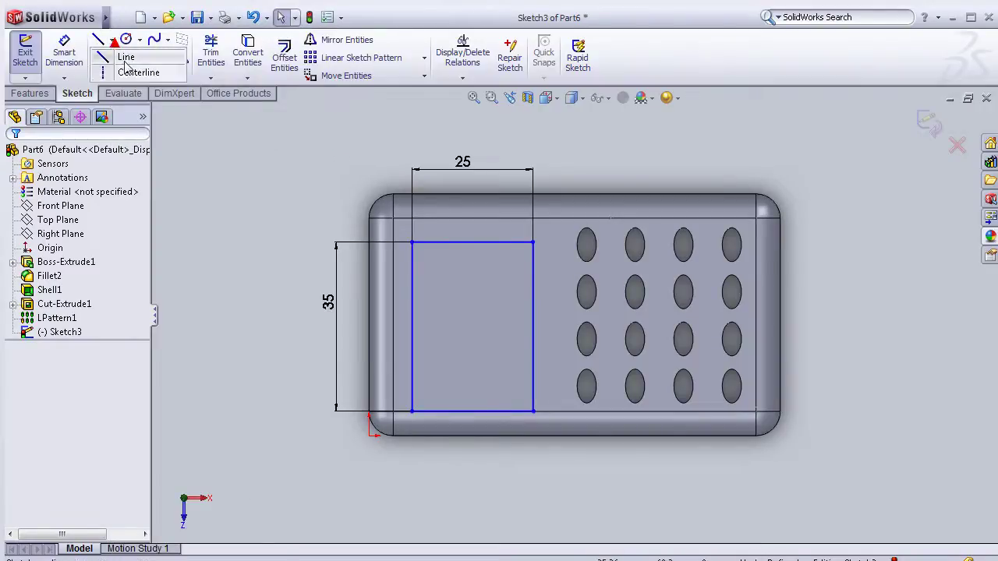
# - Draw a horizontal centerline from the face's left edge to its right edge
pyautogui.press('l')
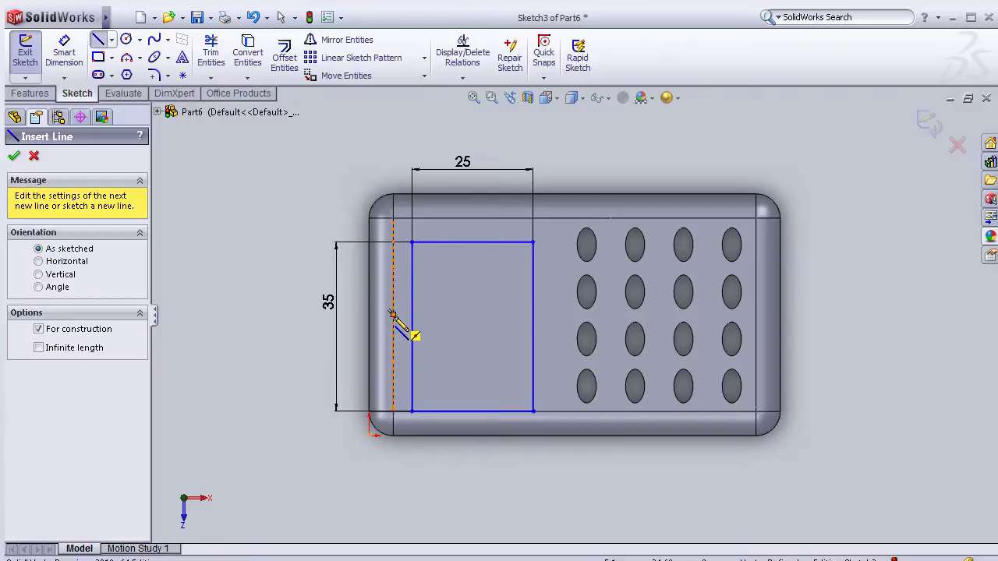
pyautogui.click(392, 314)
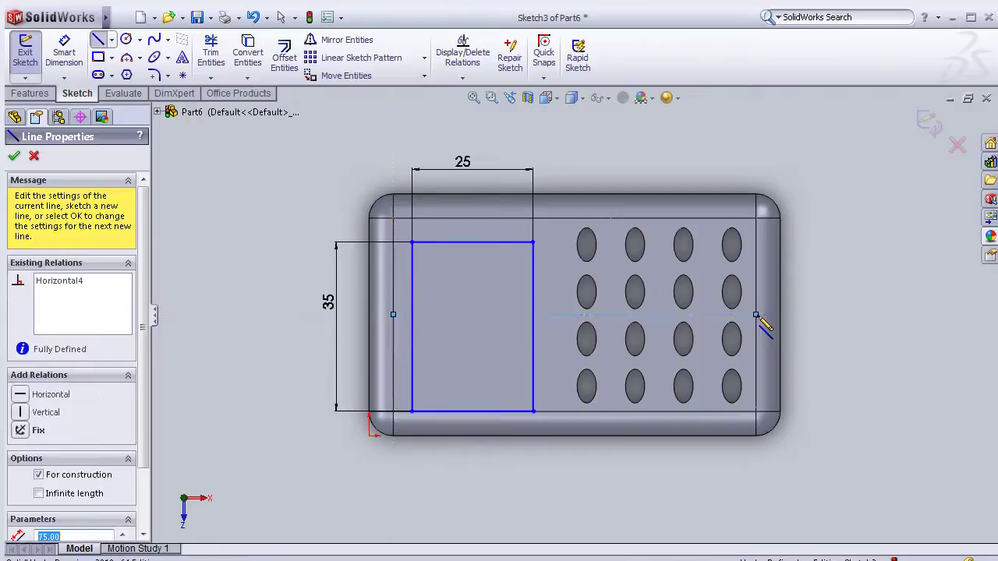
pyautogui.click(756, 316)
pyautogui.press('Escape')
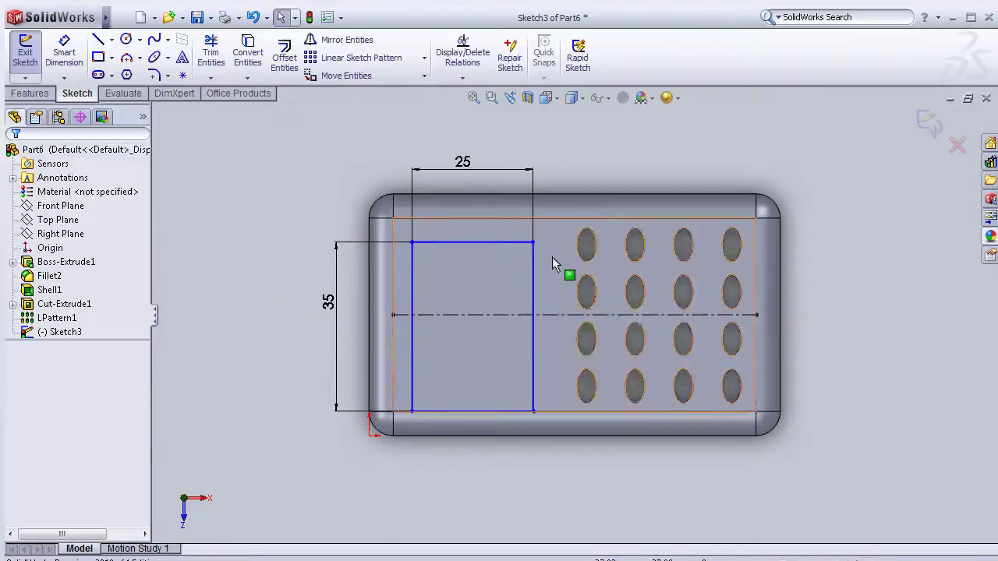
# - Make the rectangle's top and bottom edges symmetric about the centerline
pyautogui.click(487, 244)
pyautogui.click(506, 315)
pyautogui.click(499, 242)
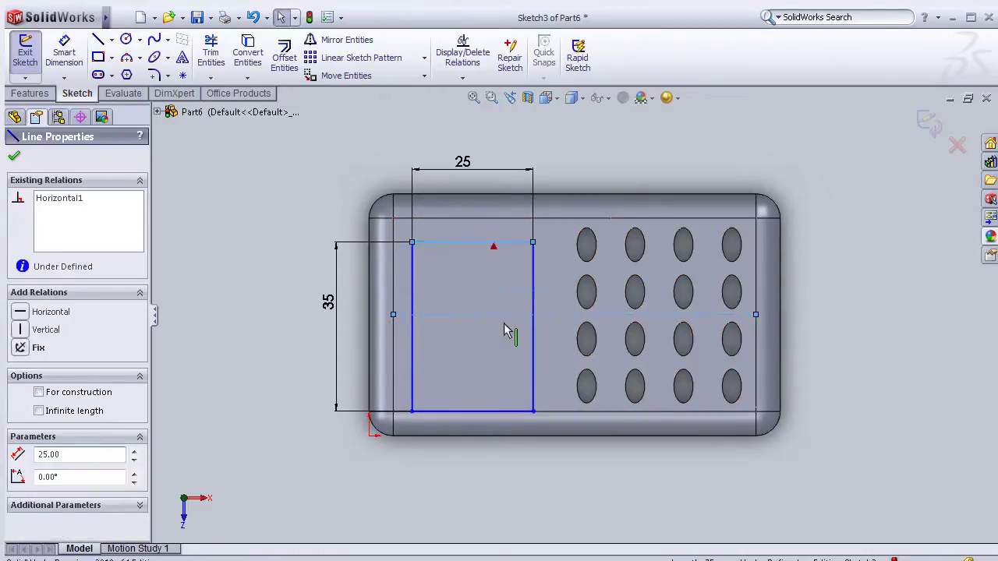
pyautogui.keyDown('ctrl'); pyautogui.click(508, 411); pyautogui.keyUp('ctrl')
pyautogui.keyDown('ctrl'); pyautogui.click(508, 411); pyautogui.keyUp('ctrl')
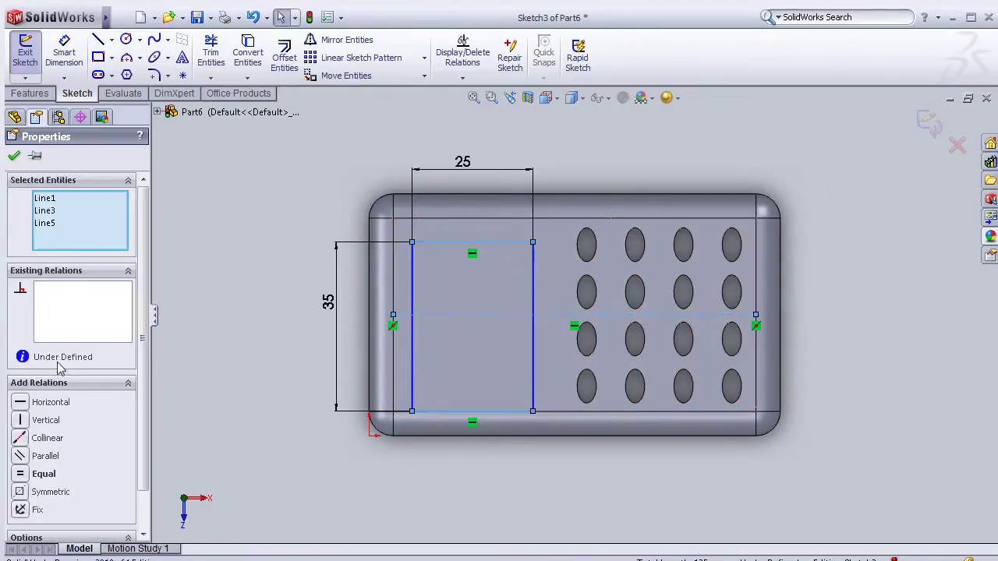
pyautogui.click(51, 492)
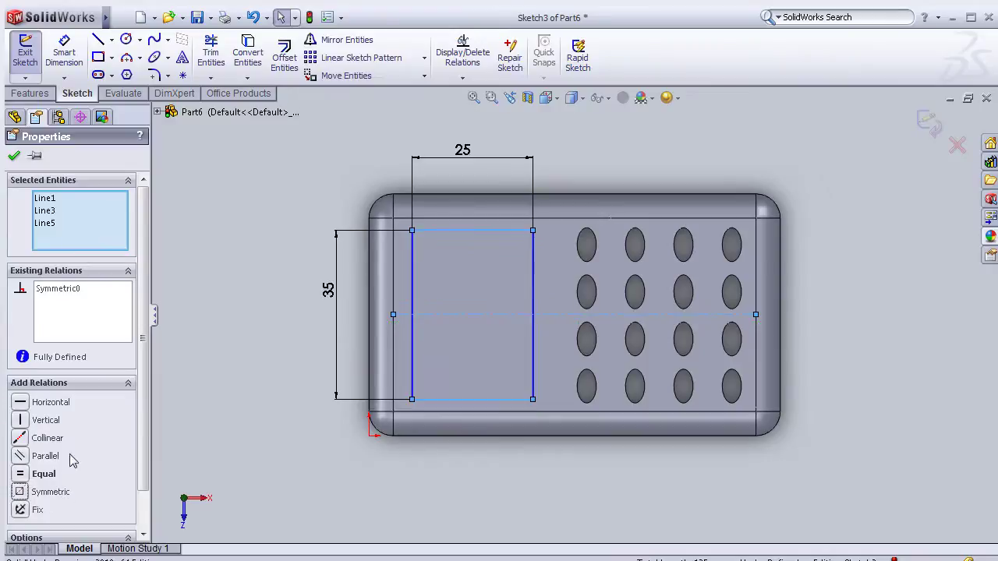
pyautogui.click(14, 156)
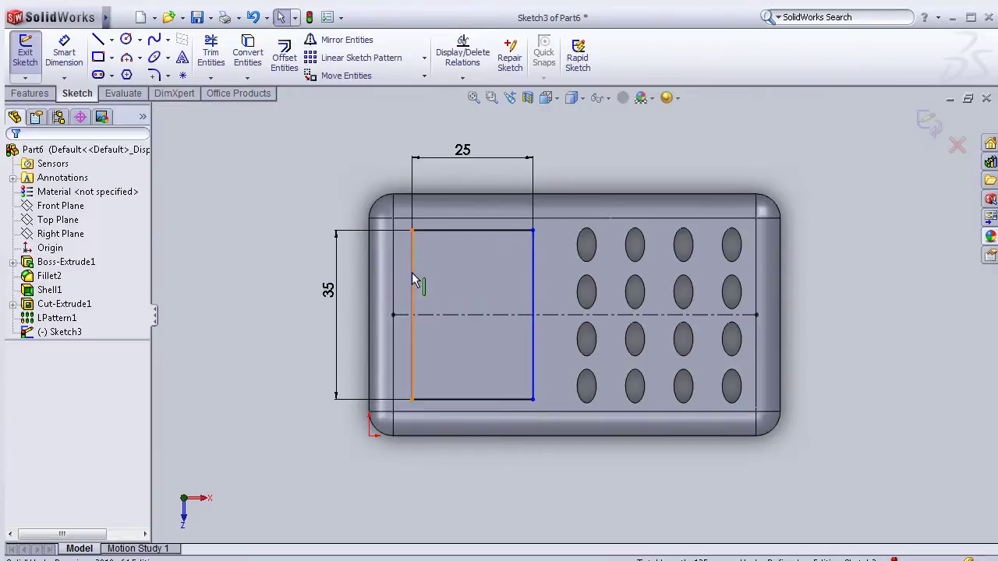
pyautogui.click(64, 53)
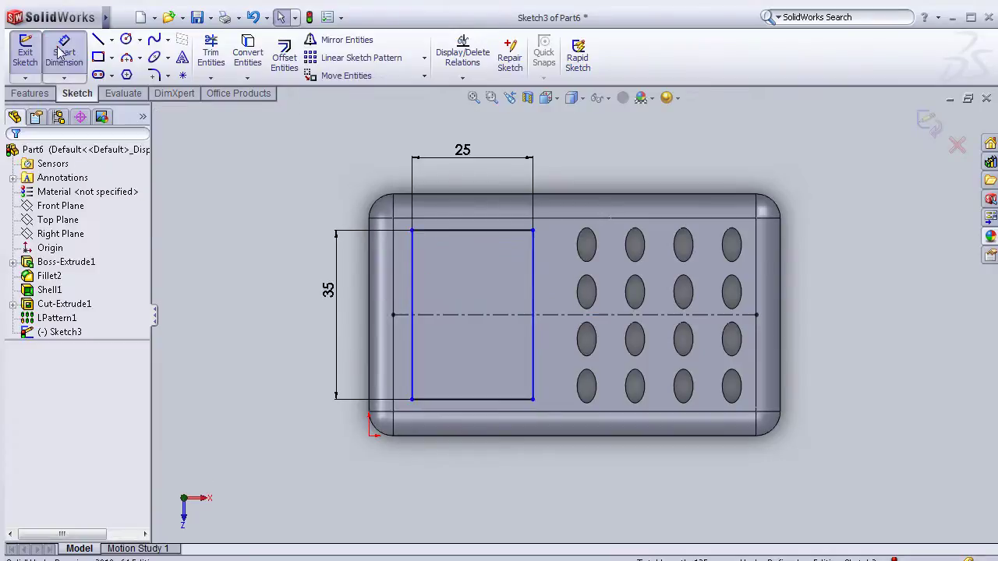
# - Dimension the rectangle's left edge 5 mm from the face's left edge
pyautogui.click(413, 277)
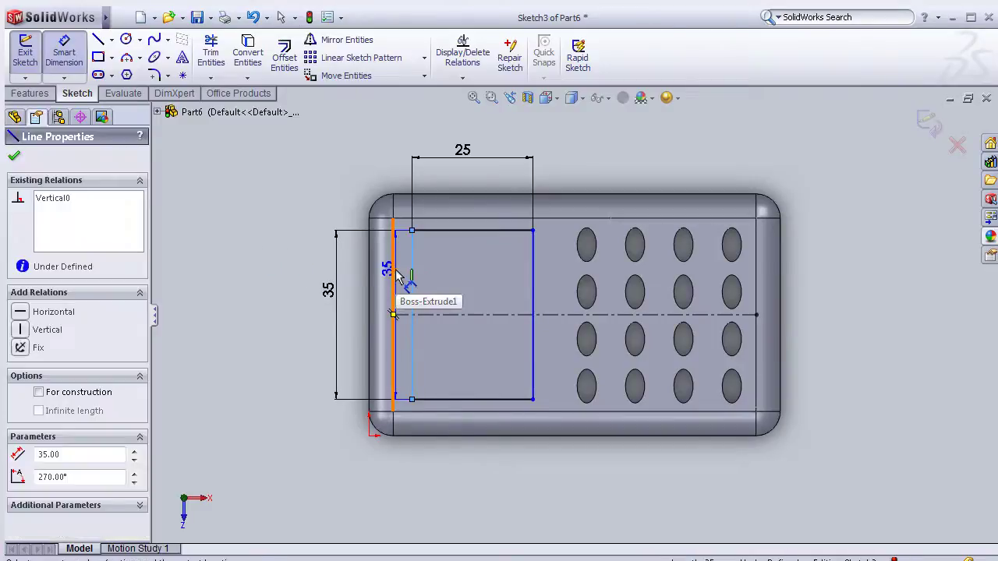
pyautogui.click(411, 273)
pyautogui.press('z')
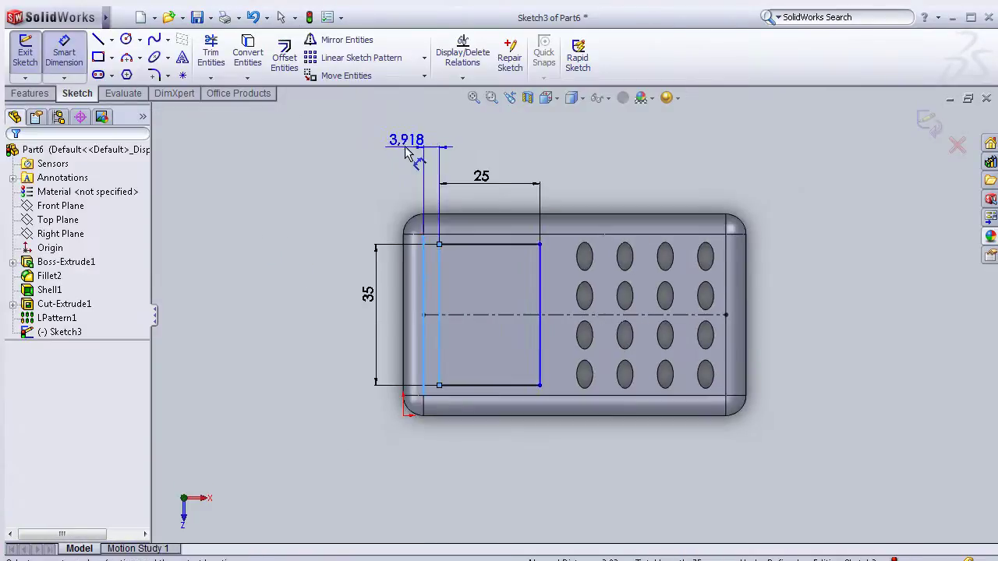
pyautogui.click(421, 156)
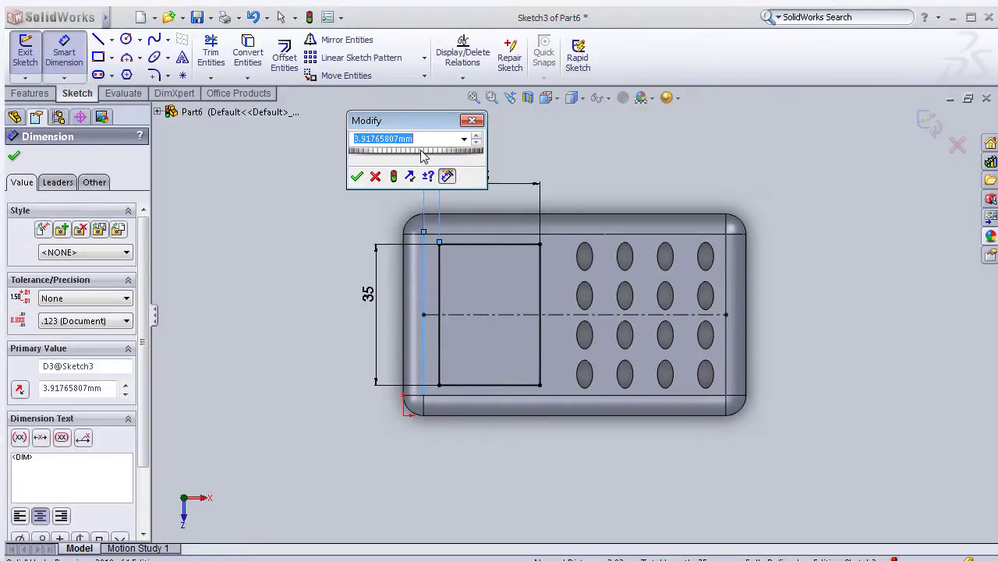
pyautogui.write('5')
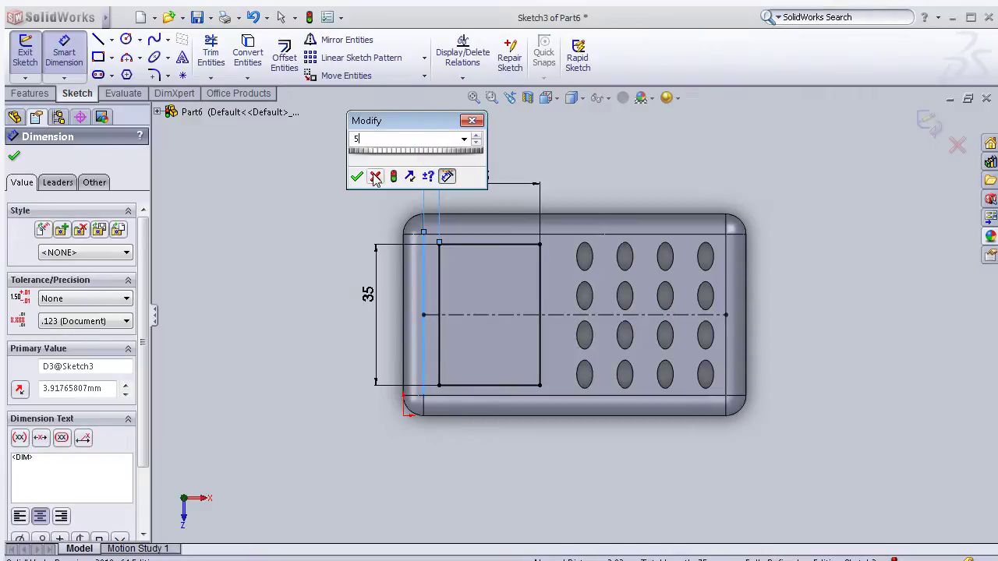
pyautogui.click(357, 176)
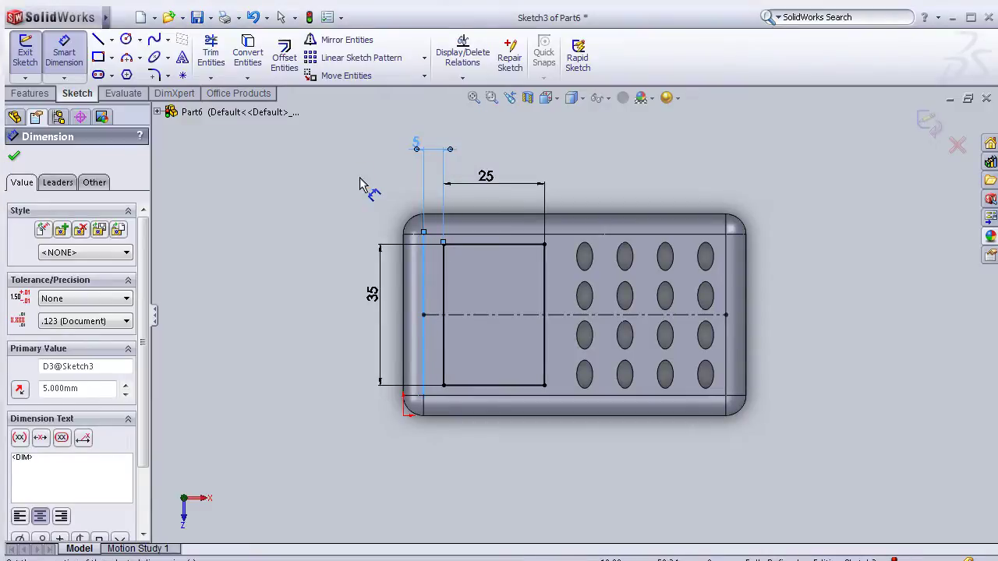
pyautogui.click(16, 160)
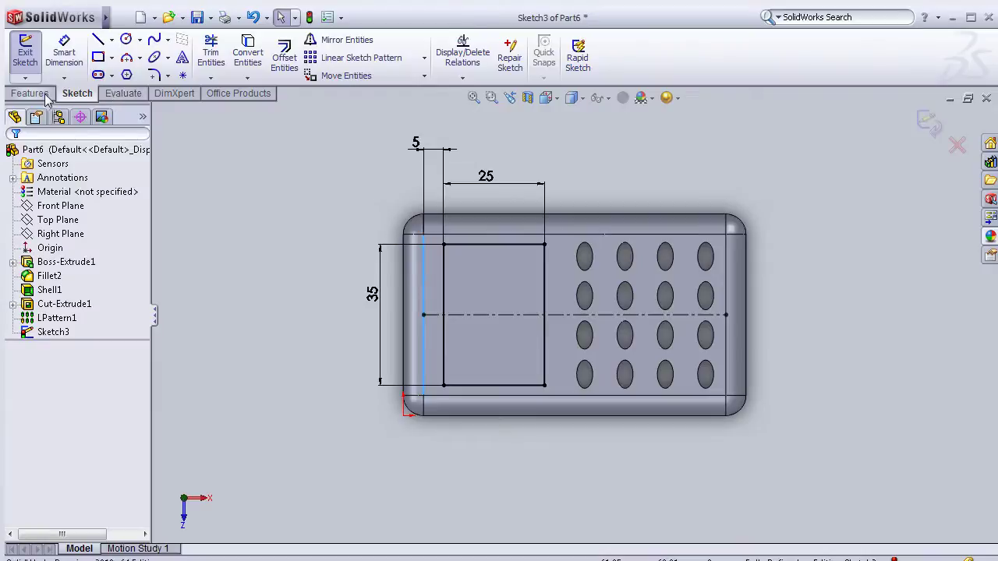
pyautogui.click(45, 98)
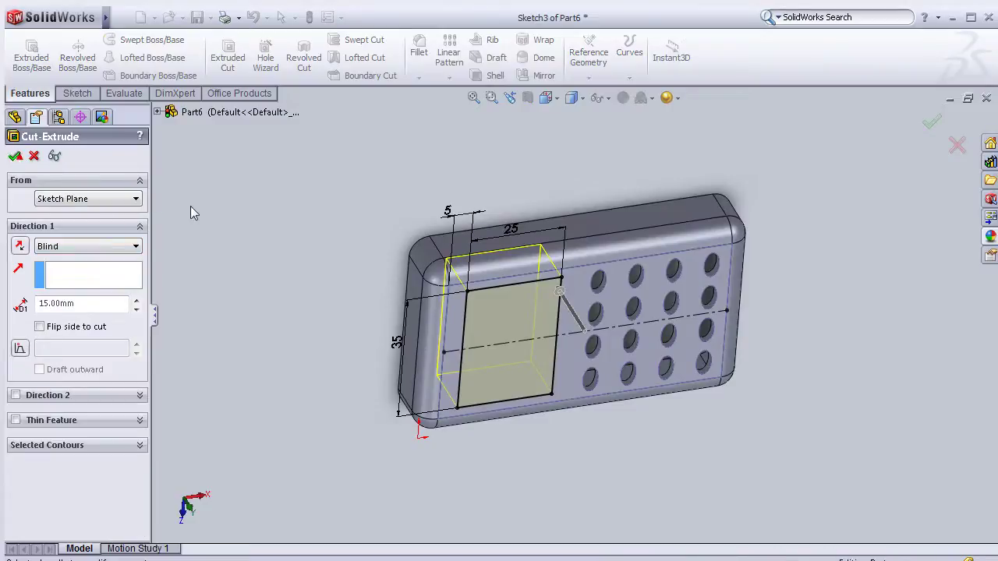
# - Extrude-cut the 25×35 rectangle through the box as the screen opening, Cut-Extrude2
pyautogui.press('Return')
pyautogui.scroll(-3, 547, 213)
pyautogui.moveTo(552, 212)
pyautogui.mouseDown(button='middle')
pyautogui.moveTo(501, 226)
pyautogui.moveTo(355, 340)
pyautogui.moveTo(221, 213)
pyautogui.moveTo(470, 385)
pyautogui.moveTo(485, 416)
pyautogui.moveTo(576, 361)
pyautogui.mouseUp(button='middle')
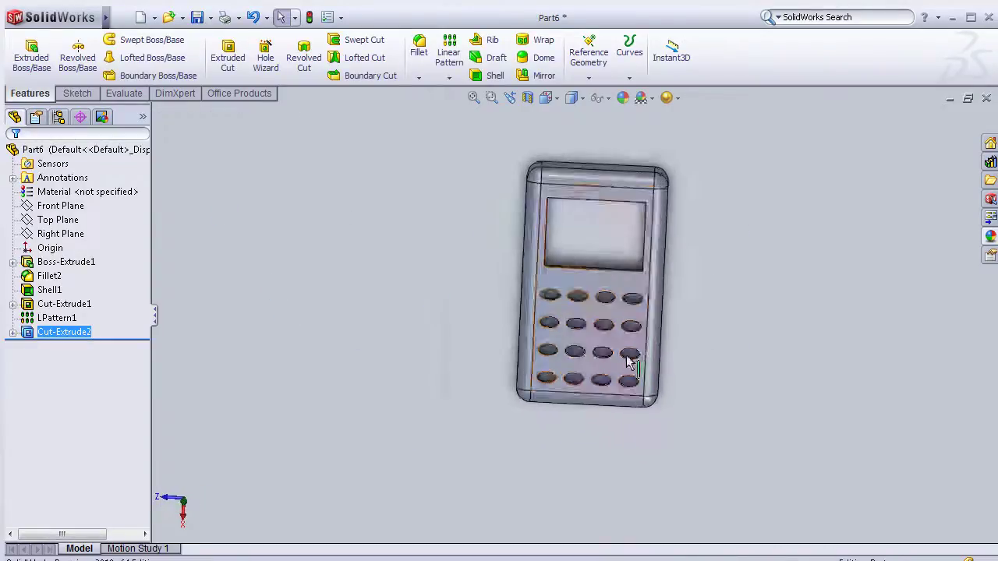
pyautogui.click(719, 313)
pyautogui.moveTo(718, 310)
pyautogui.mouseDown(button='middle')
pyautogui.moveTo(753, 165)
pyautogui.moveTo(690, 138)
pyautogui.moveTo(546, 283)
pyautogui.moveTo(483, 257)
pyautogui.mouseUp(button='middle')
pyautogui.scroll(3, 477, 257)
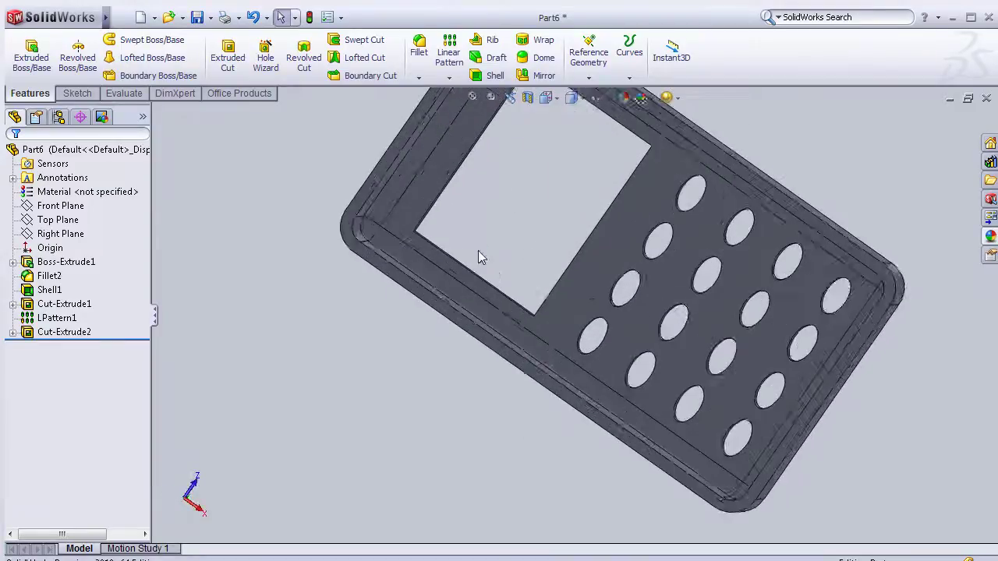
pyautogui.scroll(1, 401, 411)
pyautogui.click(501, 310)
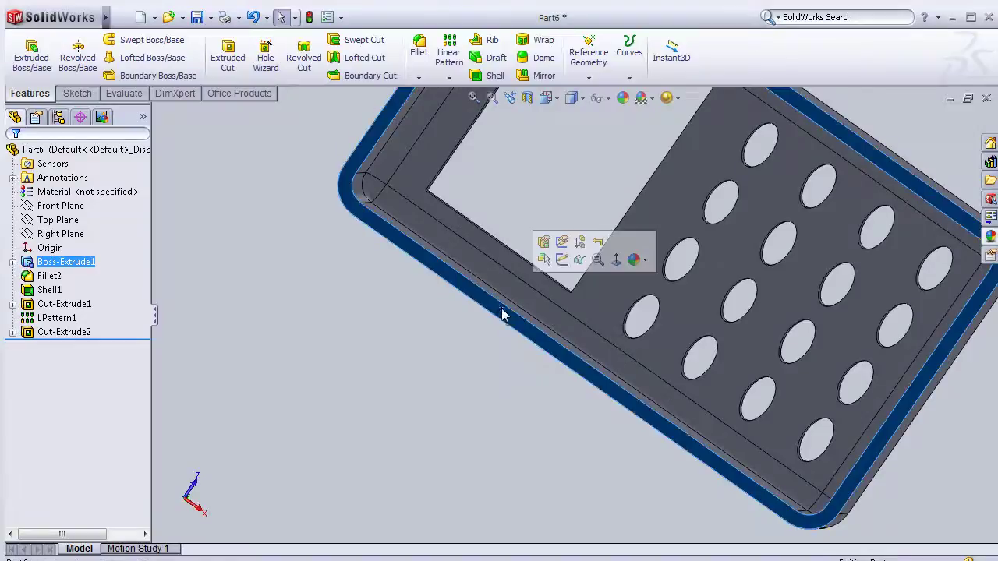
# - Start Sketch4 on the rim face, viewed Normal To
pyautogui.click(562, 263)
pyautogui.press('space')
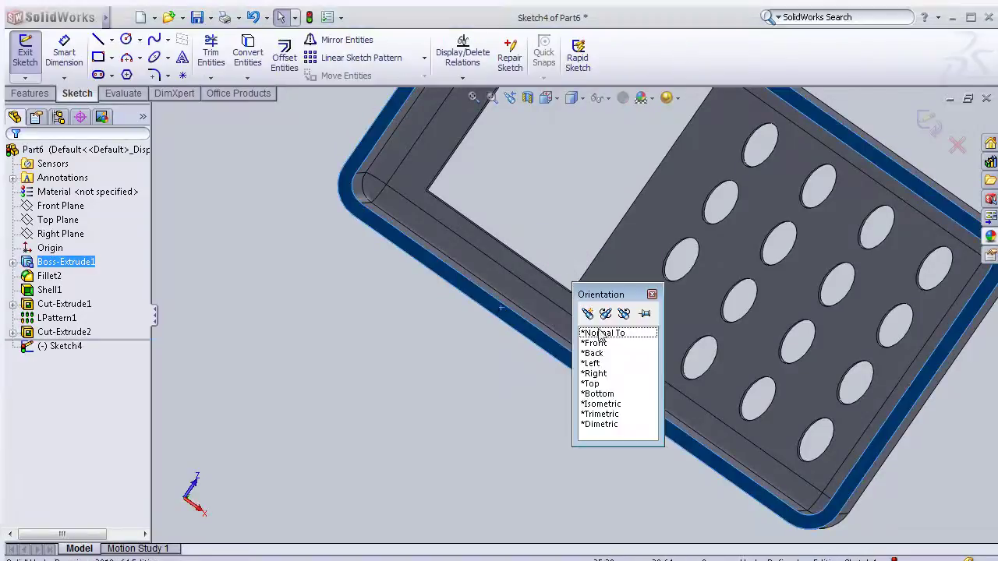
pyautogui.click(601, 334)
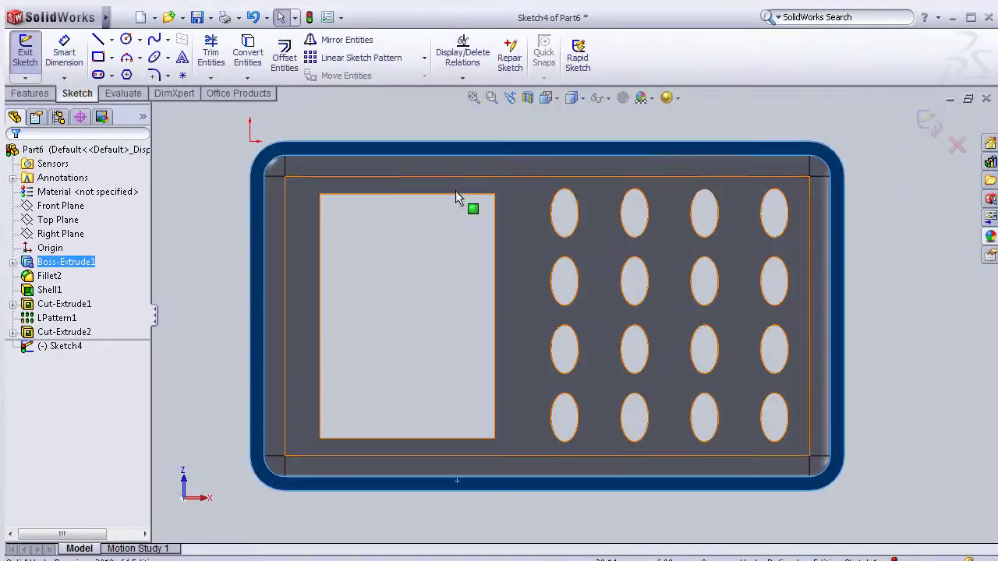
# - Select the rim's outer edges and corner arcs and convert them to sketch entities
pyautogui.click(422, 167)
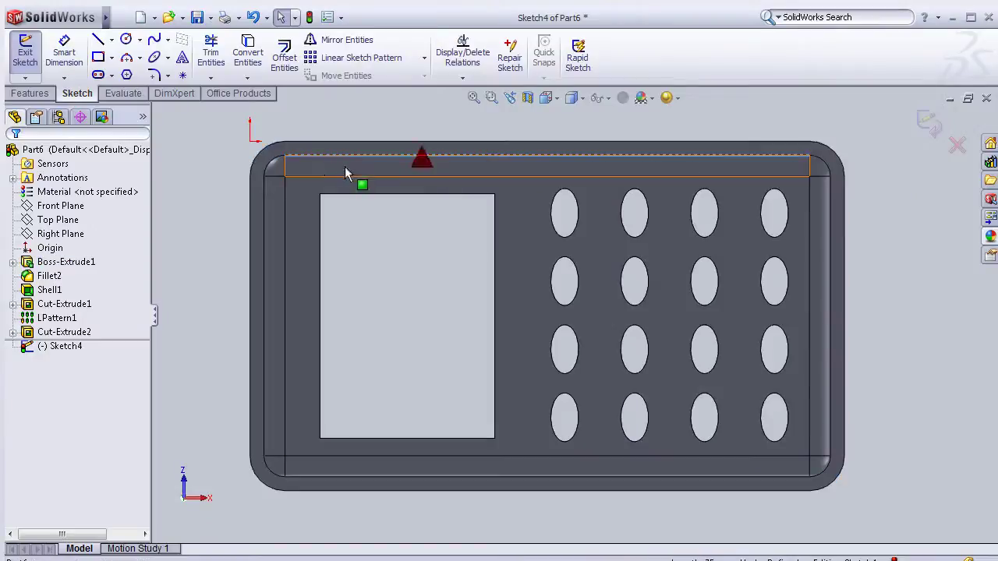
pyautogui.keyDown('ctrl'); pyautogui.click(276, 165); pyautogui.keyUp('ctrl')
pyautogui.keyDown('ctrl'); pyautogui.click(266, 207); pyautogui.keyUp('ctrl')
pyautogui.keyDown('ctrl'); pyautogui.click(279, 478); pyautogui.keyUp('ctrl')
pyautogui.keyDown('ctrl'); pyautogui.click(340, 484); pyautogui.keyUp('ctrl')
pyautogui.keyDown('ctrl'); pyautogui.click(823, 461); pyautogui.keyUp('ctrl')
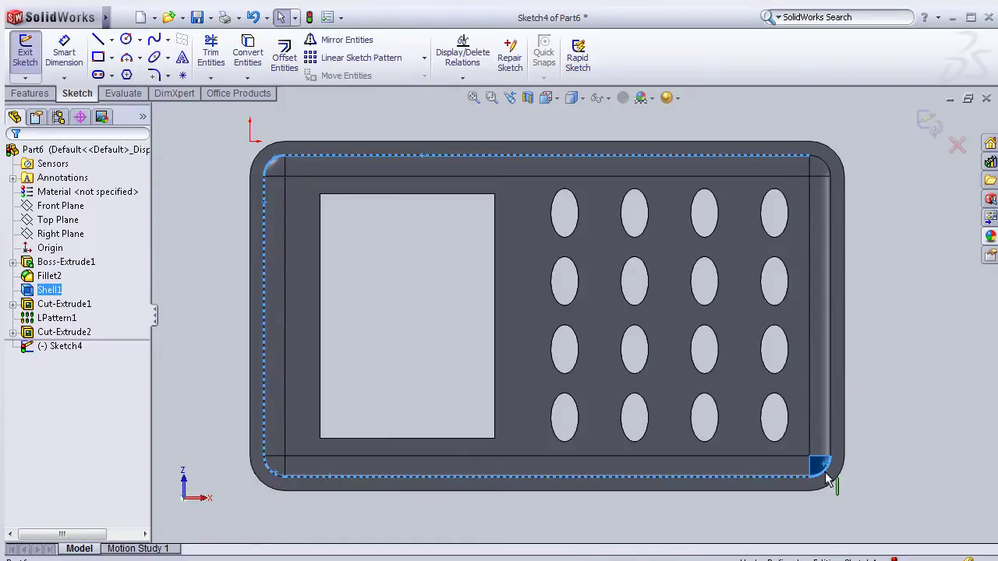
pyautogui.keyDown('ctrl'); pyautogui.click(816, 322); pyautogui.keyUp('ctrl')
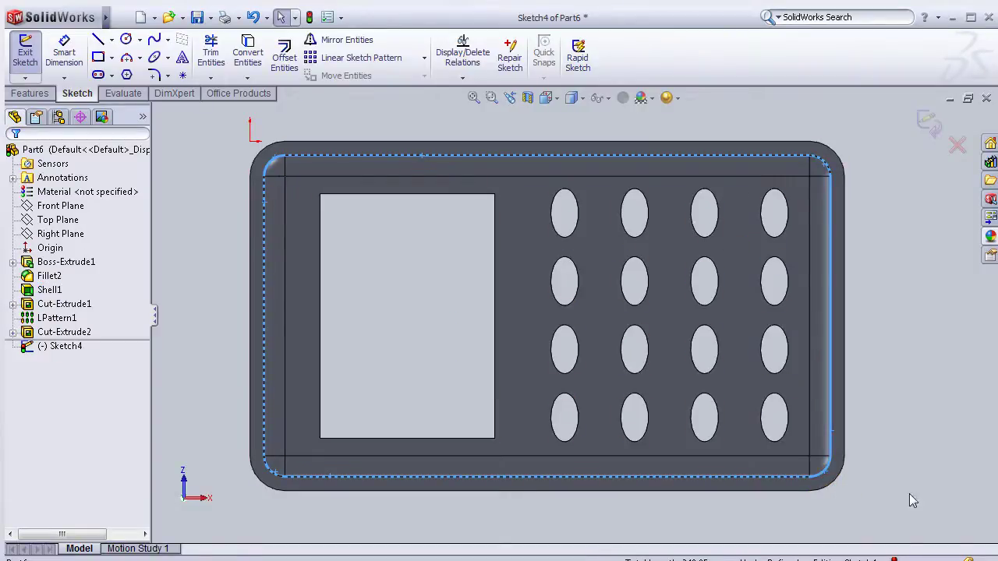
pyautogui.click(249, 61)
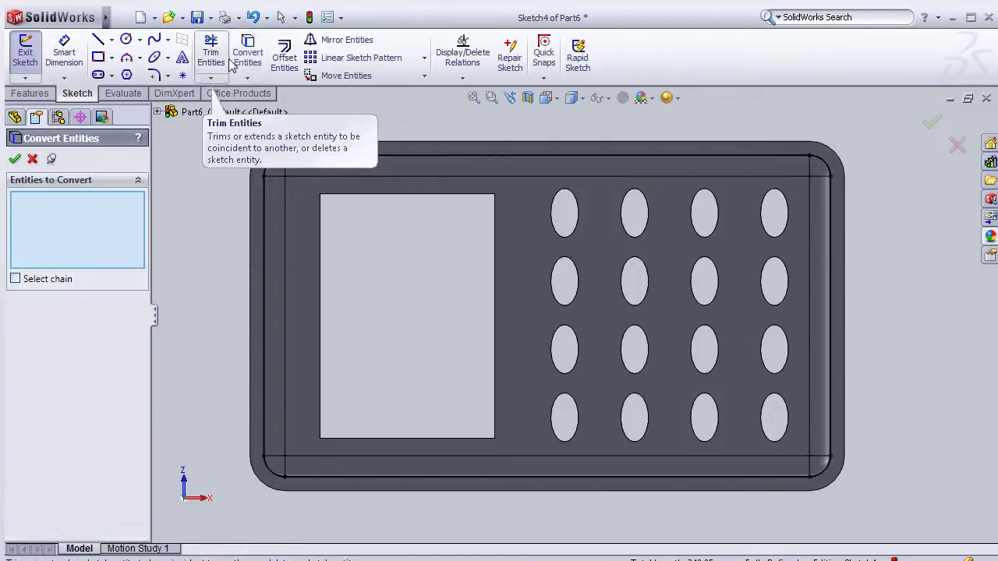
# - Offset the converted rim outline 0.50 mm inward
pyautogui.click(285, 61)
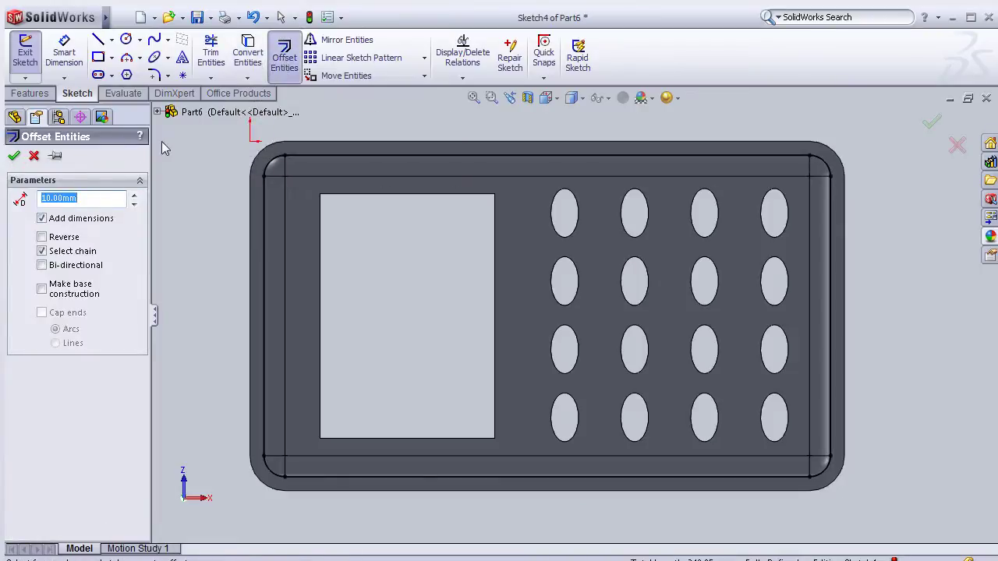
pyautogui.write('0.')
pyautogui.click(348, 159)
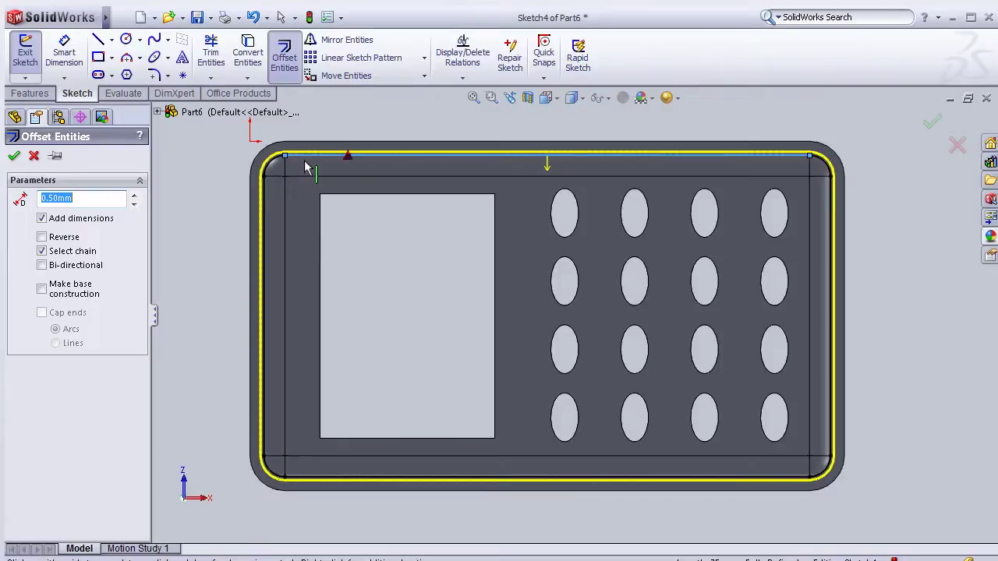
pyautogui.click(12, 158)
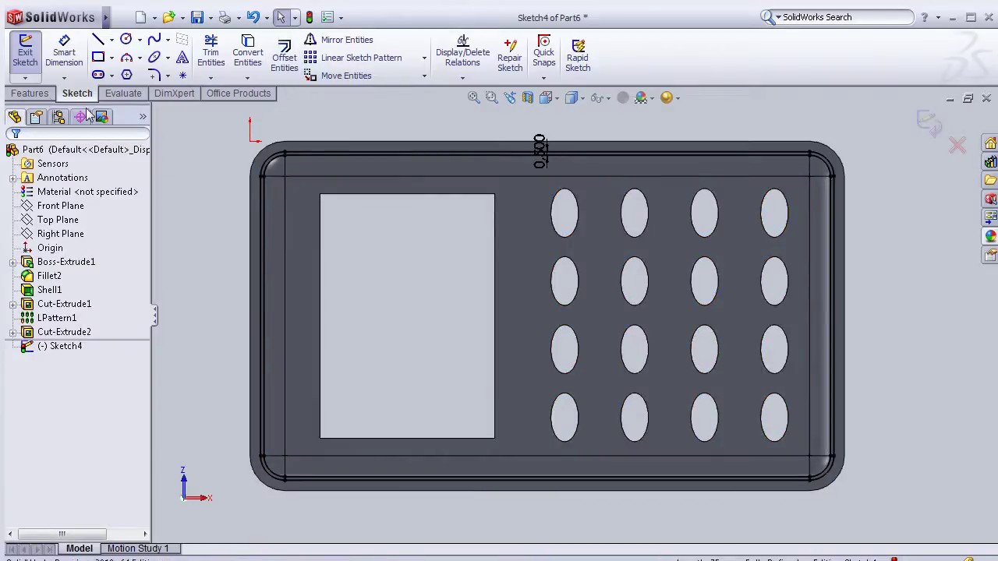
pyautogui.click(29, 93)
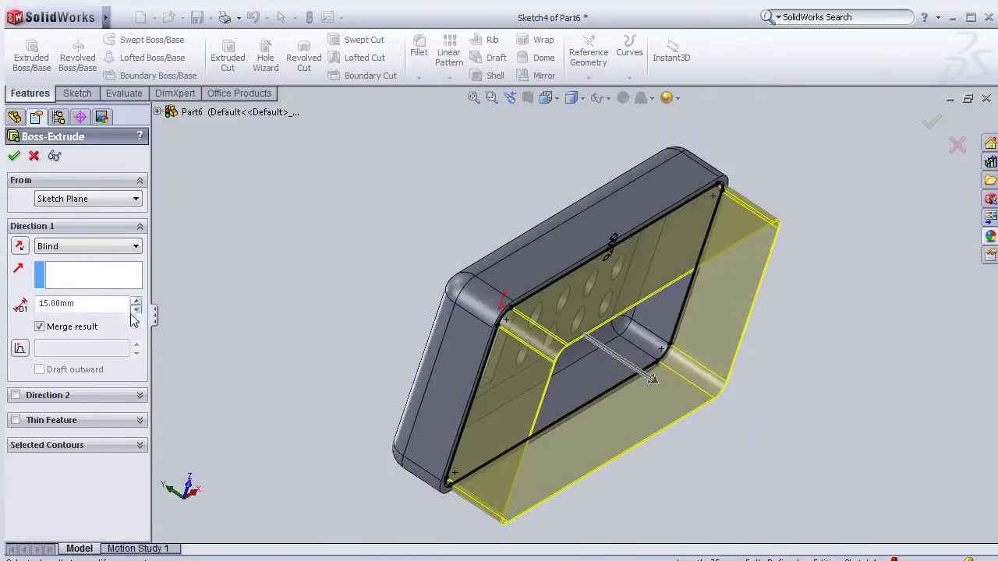
# - Extrude Sketch4's offset rim outline 3 mm with a 1° draft to form the lip
pyautogui.click(20, 348)
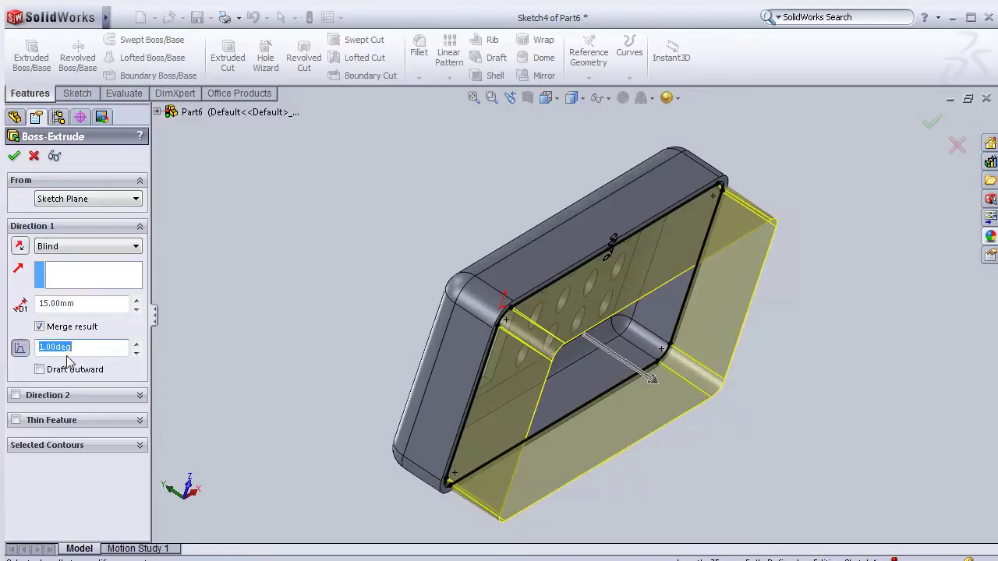
pyautogui.moveTo(271, 276); pyautogui.dragTo(289, 230, button='middle')
pyautogui.write('3')
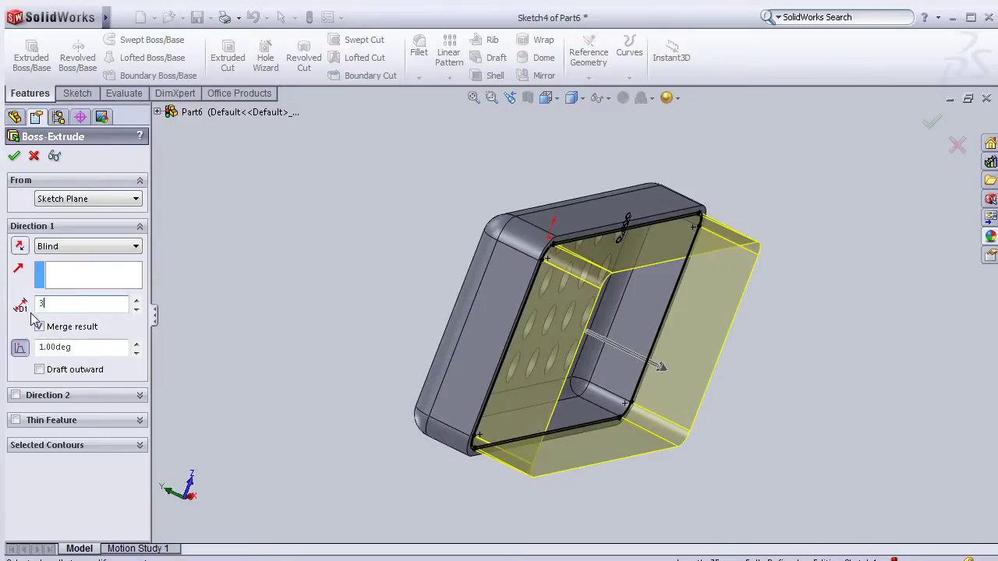
pyautogui.press('Return')
pyautogui.moveTo(289, 219)
pyautogui.mouseDown(button='middle')
pyautogui.moveTo(257, 195)
pyautogui.moveTo(202, 231)
pyautogui.moveTo(124, 257)
pyautogui.moveTo(187, 285)
pyautogui.moveTo(290, 399)
pyautogui.moveTo(182, 291)
pyautogui.moveTo(79, 222)
pyautogui.mouseUp(button='middle')
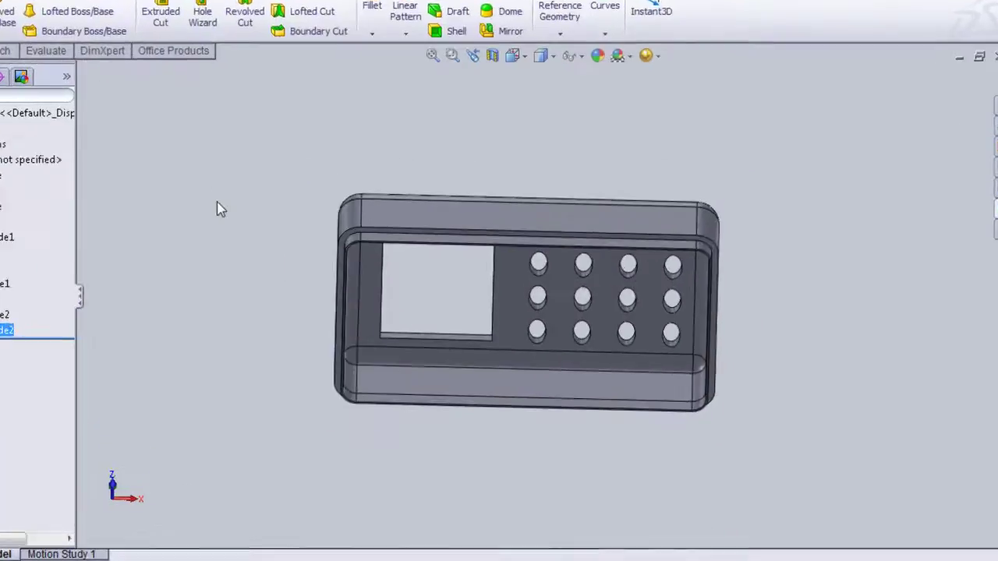
# - Orbit the finished box from the keypad side toward a top-down view, then zoom to fit
pyautogui.moveTo(218, 210)
pyautogui.mouseDown(button='middle')
pyautogui.moveTo(264, 140)
pyautogui.moveTo(371, 88)
pyautogui.mouseUp(button='middle')
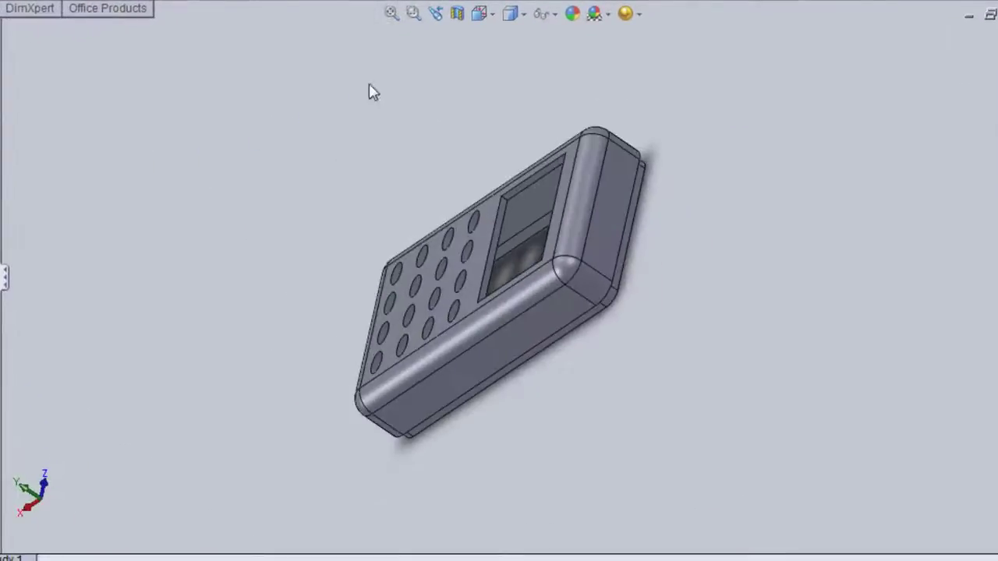
pyautogui.moveTo(276, 363)
pyautogui.mouseDown(button='middle')
pyautogui.moveTo(414, 341)
pyautogui.moveTo(465, 301)
pyautogui.moveTo(490, 245)
pyautogui.moveTo(376, 196)
pyautogui.moveTo(364, 159)
pyautogui.moveTo(390, 183)
pyautogui.mouseUp(button='middle')
pyautogui.scroll(-3, 552, 178)
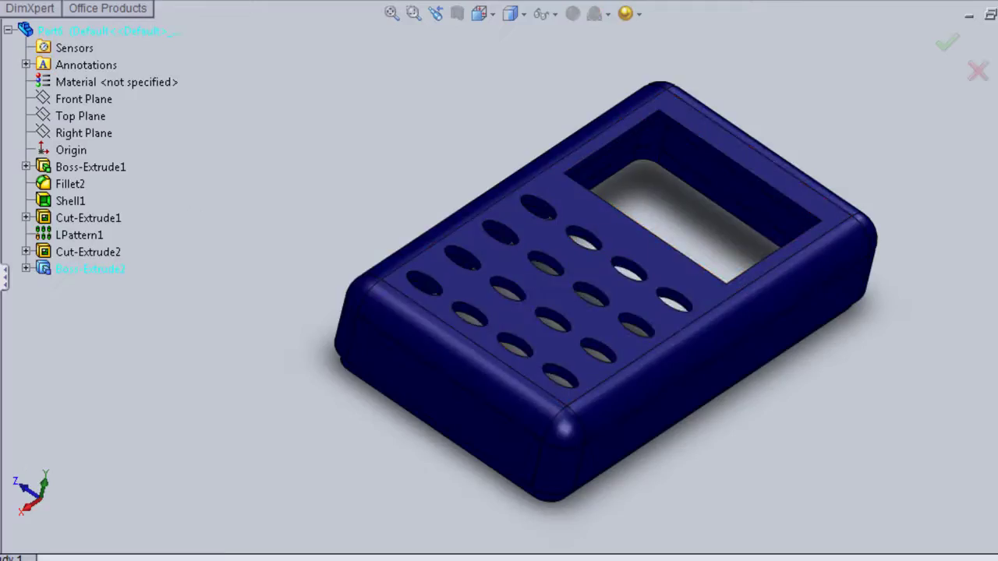
pyautogui.press('Escape')
pyautogui.moveTo(411, 195)
pyautogui.mouseDown(button='middle')
pyautogui.moveTo(383, 163)
pyautogui.moveTo(385, 254)
pyautogui.moveTo(803, 269)
pyautogui.mouseUp(button='middle')
pyautogui.press('f')
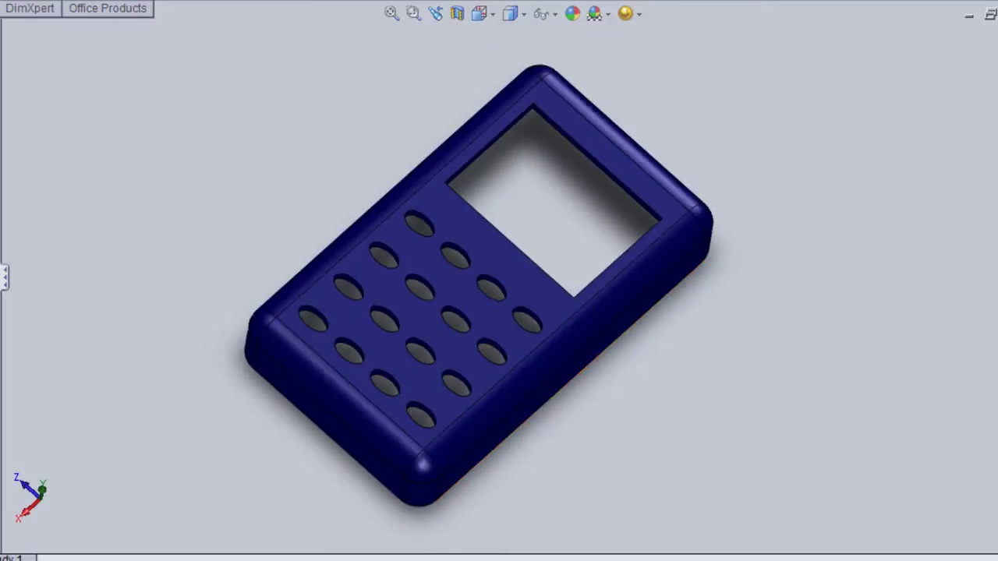
# - Orbit and zoom the model to inspect the front face, rim lip and screen opening
pyautogui.moveTo(318, 533)
pyautogui.mouseDown(button='middle')
pyautogui.moveTo(296, 501)
pyautogui.moveTo(317, 494)
pyautogui.mouseUp(button='middle')
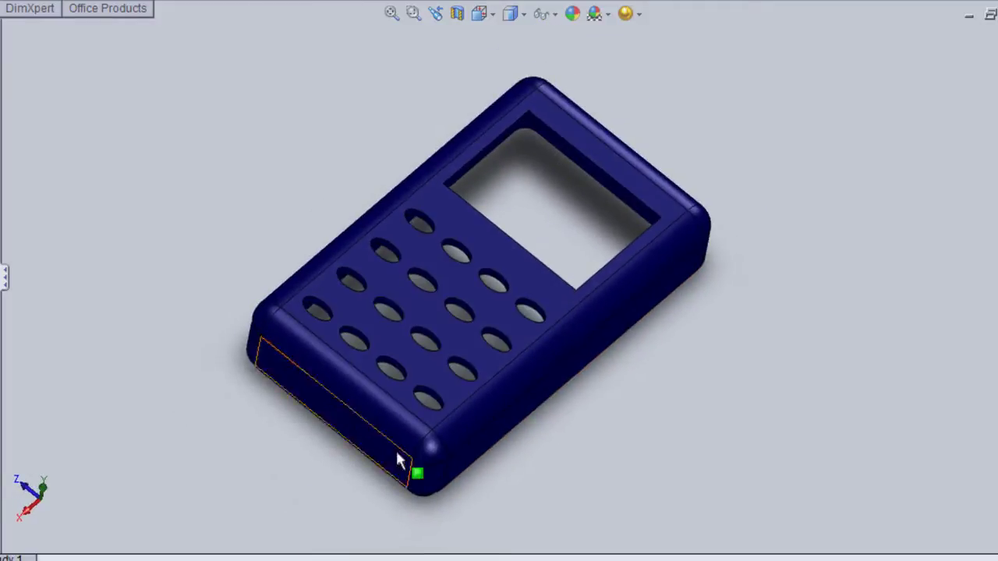
pyautogui.scroll(-2, 392, 437)
pyautogui.moveTo(392, 436); pyautogui.dragTo(400, 411, button='middle')
pyautogui.scroll(-2, 405, 403)
pyautogui.scroll(3, 425, 335)
pyautogui.moveTo(446, 272); pyautogui.dragTo(586, 134, button='middle')
pyautogui.scroll(-2, 586, 119)
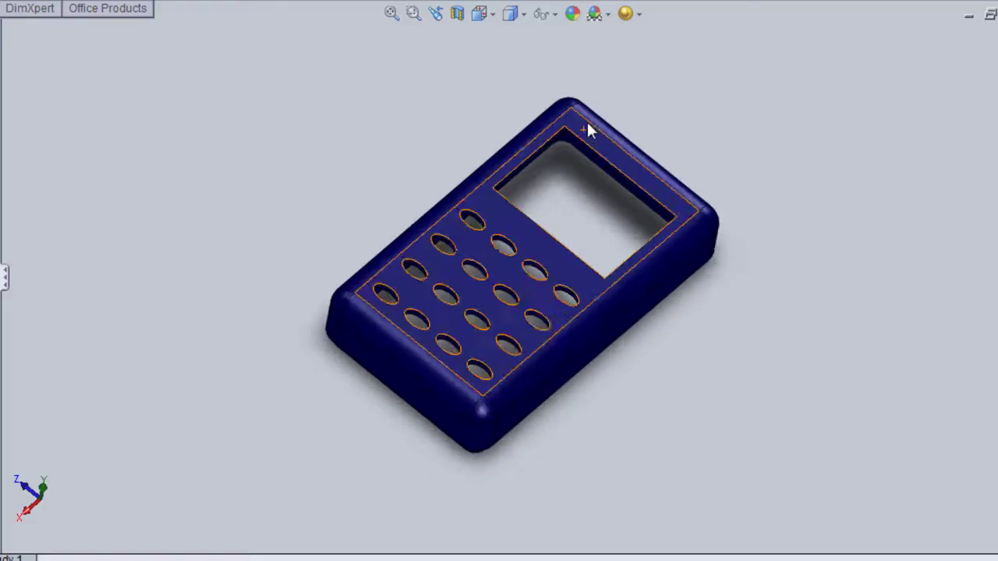
pyautogui.scroll(-1, 568, 192)
pyautogui.moveTo(568, 194); pyautogui.dragTo(481, 396, button='middle')
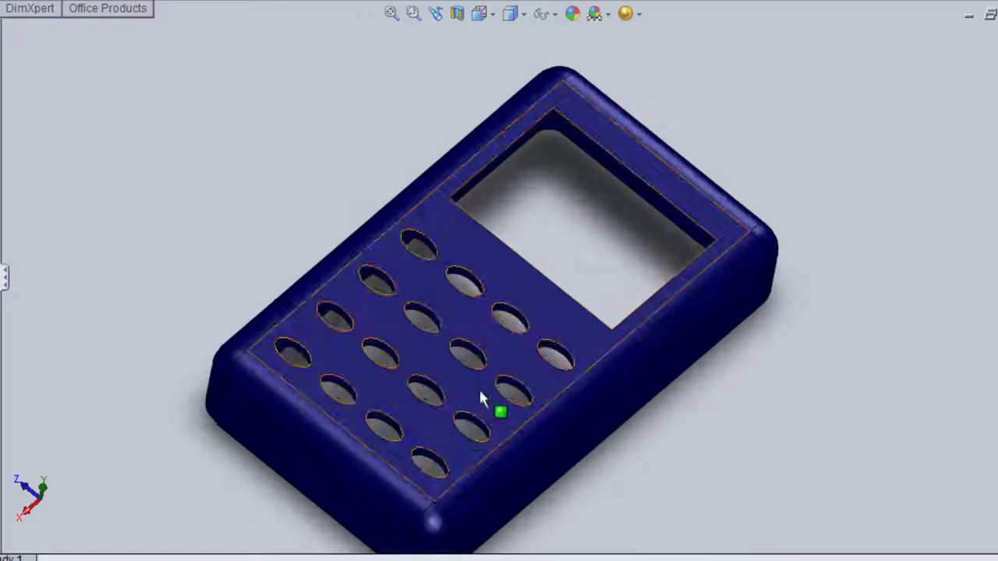